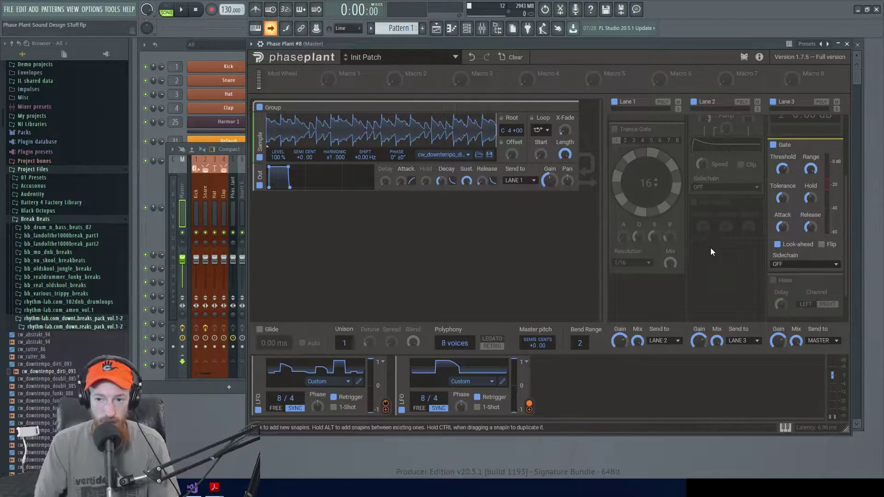
# - Add a Compressor below the Transient Shaper in Lane 2
pyautogui.moveTo(847, 241)
pyautogui.mouseDown()
pyautogui.moveTo(840, 176)
pyautogui.moveTo(840, 235)
pyautogui.mouseUp()
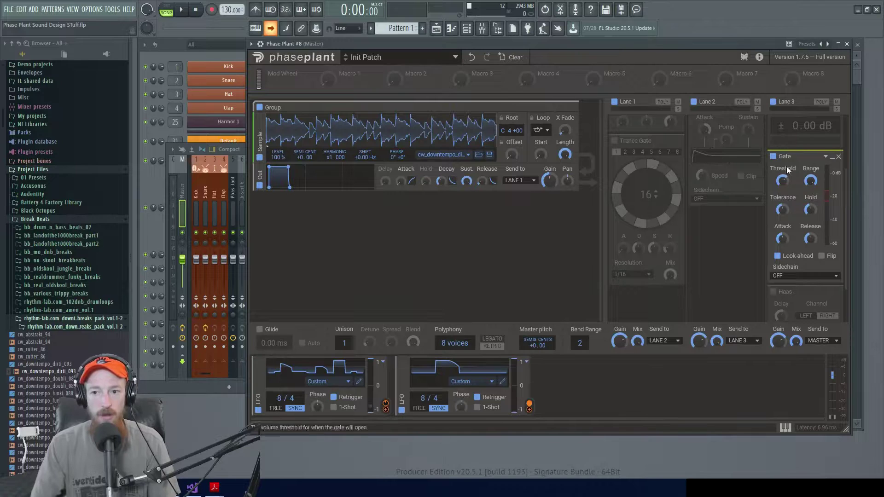
pyautogui.moveTo(777, 158); pyautogui.dragTo(728, 250)
pyautogui.click(726, 244)
pyautogui.write('comp')
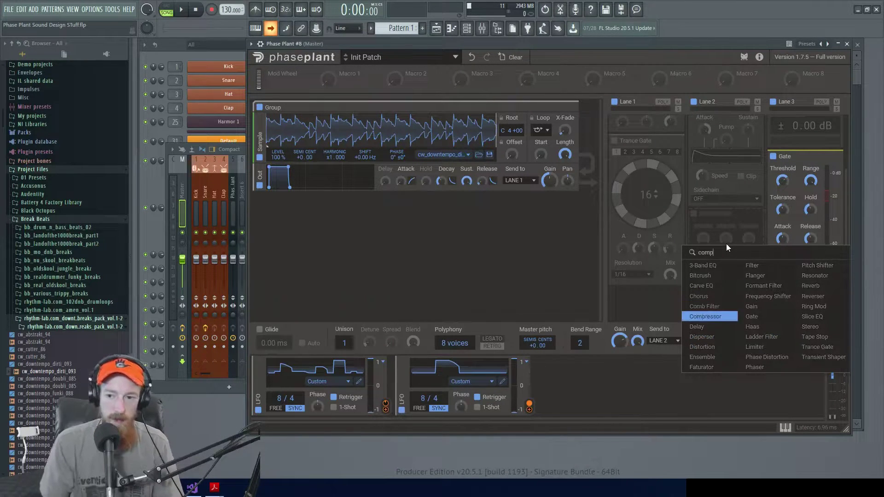
pyautogui.press('Return')
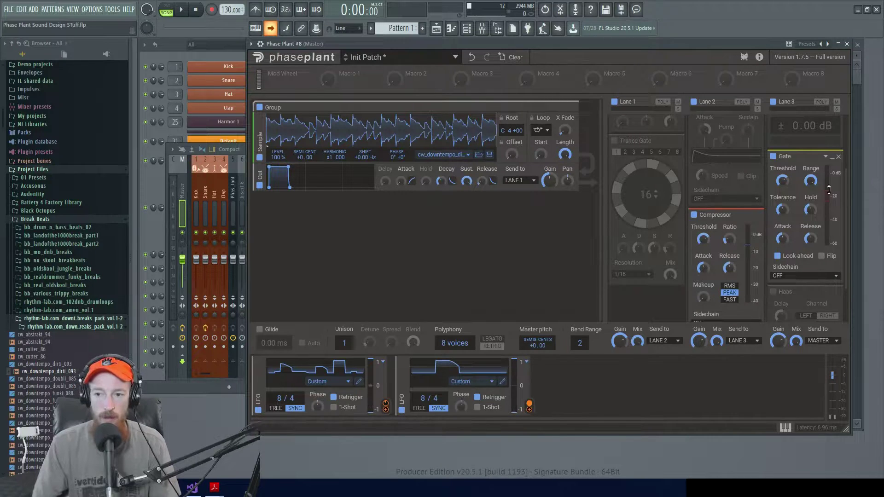
pyautogui.moveTo(848, 206); pyautogui.dragTo(847, 232)
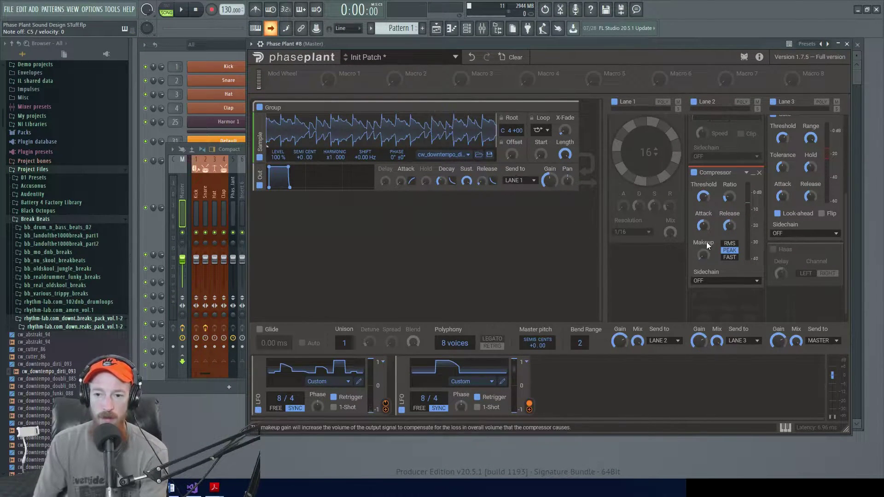
# - Add a second generator group containing an Analog oscillator set to a sine wave
pyautogui.click(394, 207)
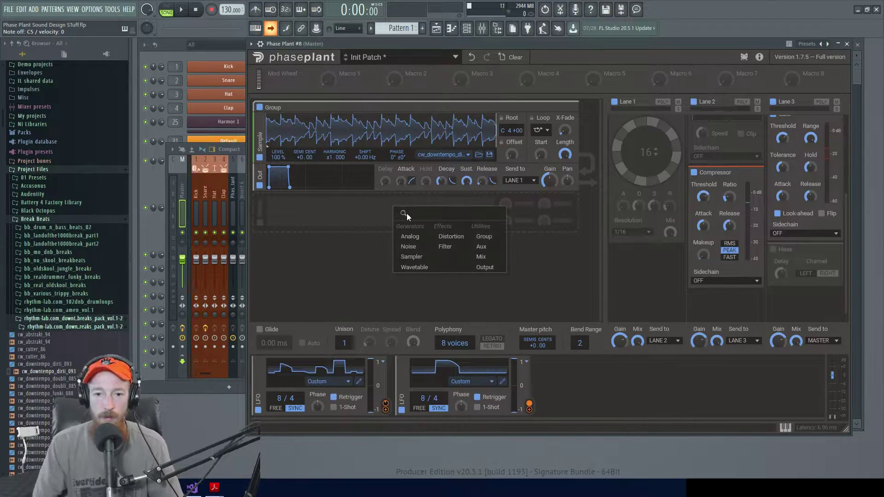
pyautogui.click(484, 236)
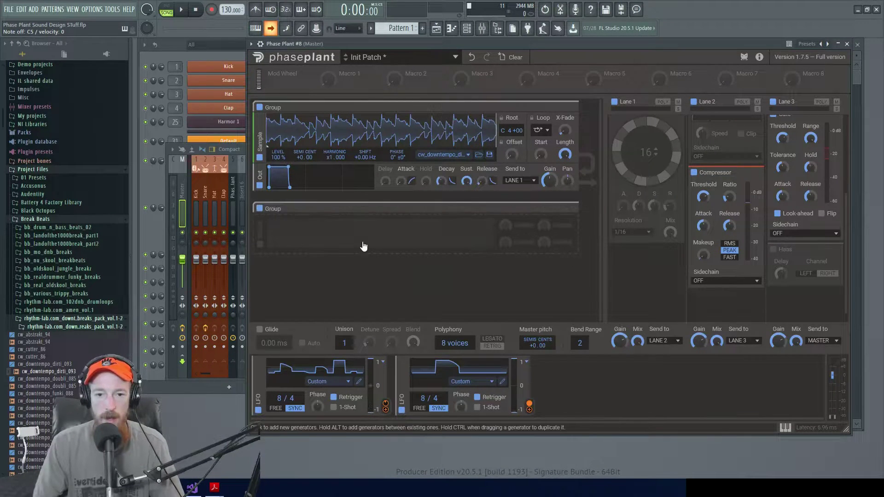
pyautogui.click(378, 240)
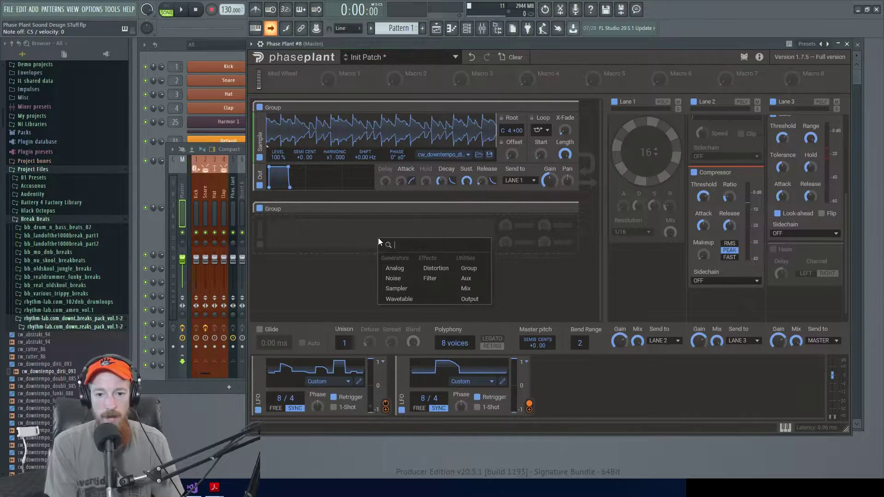
pyautogui.write('sine')
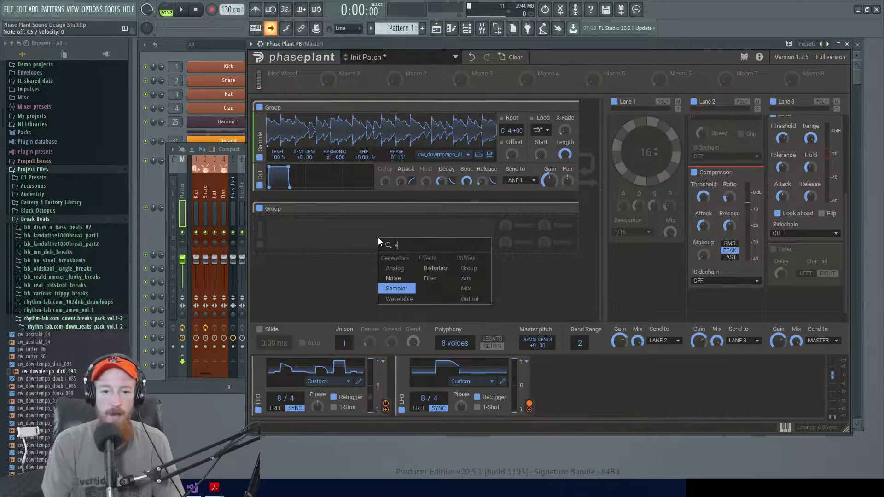
pyautogui.press('Up')
pyautogui.press('Up')
pyautogui.press('Return')
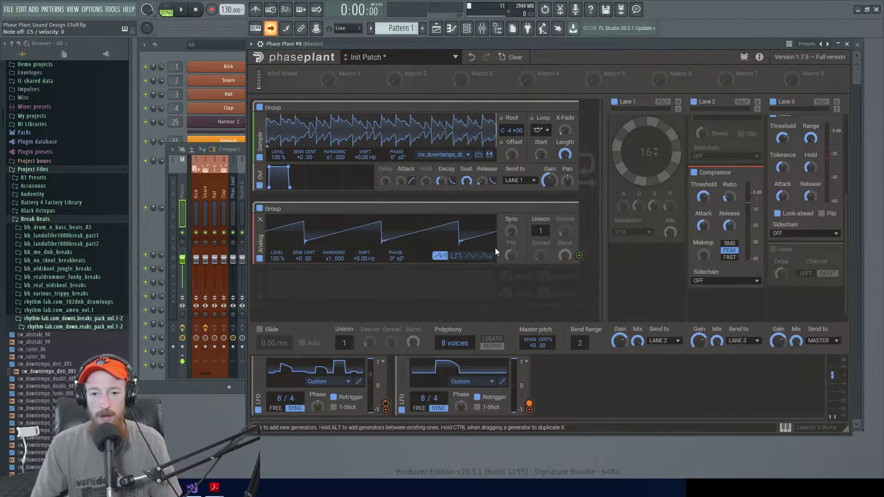
pyautogui.click(487, 256)
pyautogui.click(613, 399)
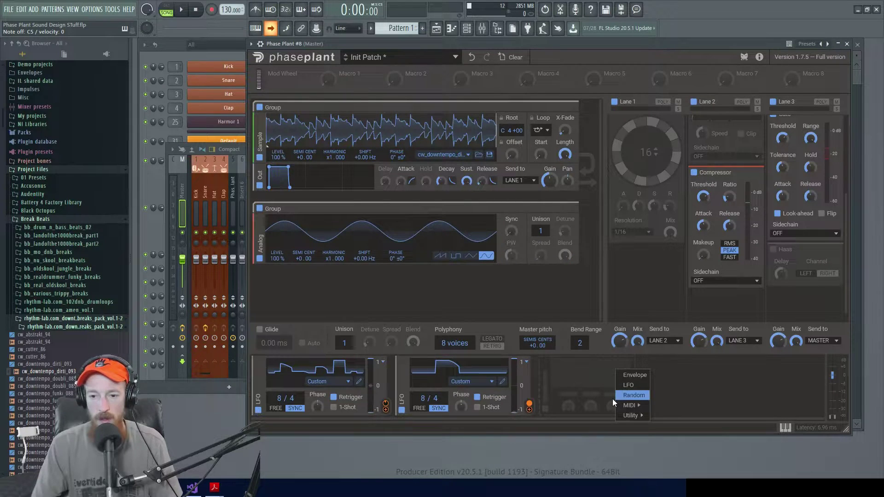
pyautogui.click(635, 385)
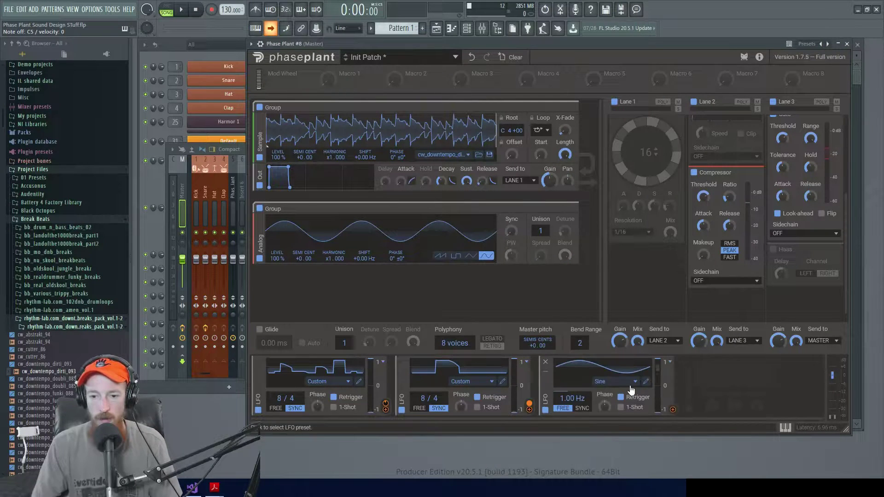
pyautogui.click(546, 362)
# - Add an Envelope modulator and assign it to the sine oscillator's level
pyautogui.click(568, 368)
pyautogui.click(585, 371)
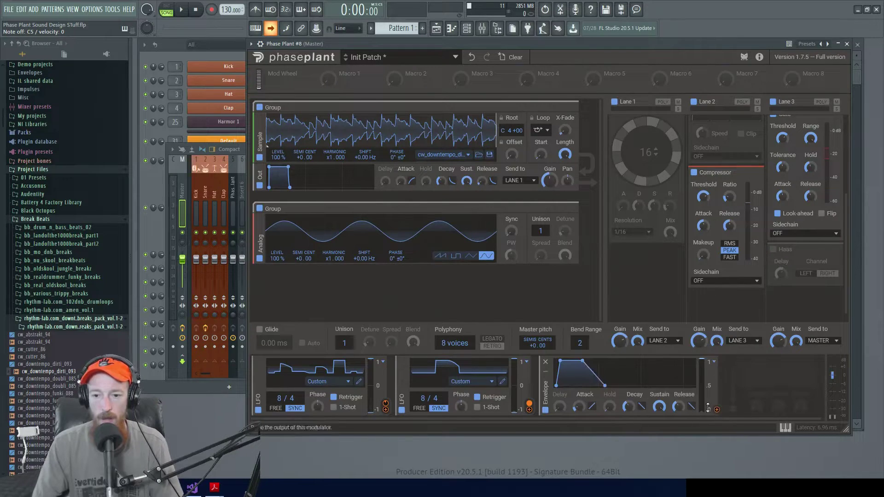
pyautogui.moveTo(715, 408); pyautogui.dragTo(277, 264)
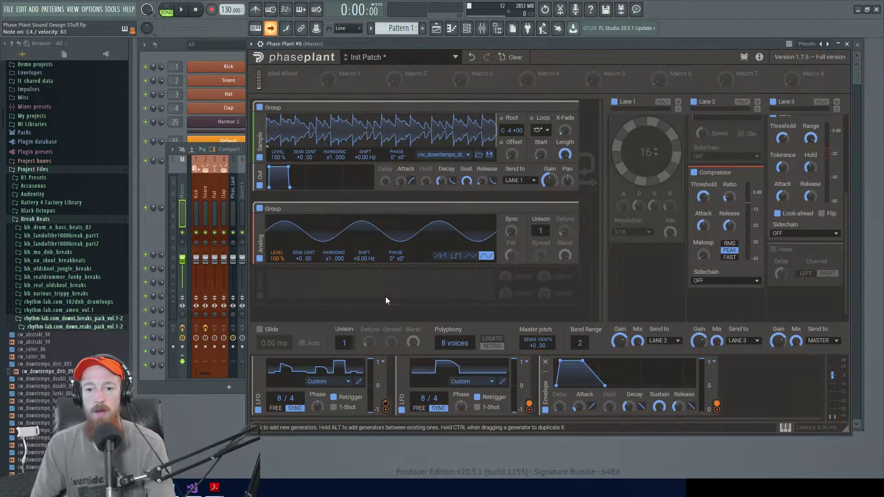
# - Add an Output module to the second group and send it to the Sideband
pyautogui.click(477, 284)
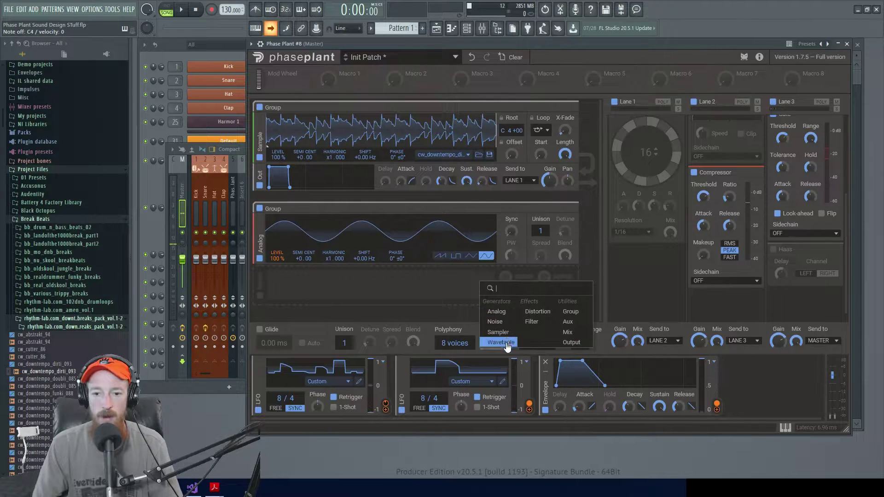
pyautogui.click(571, 341)
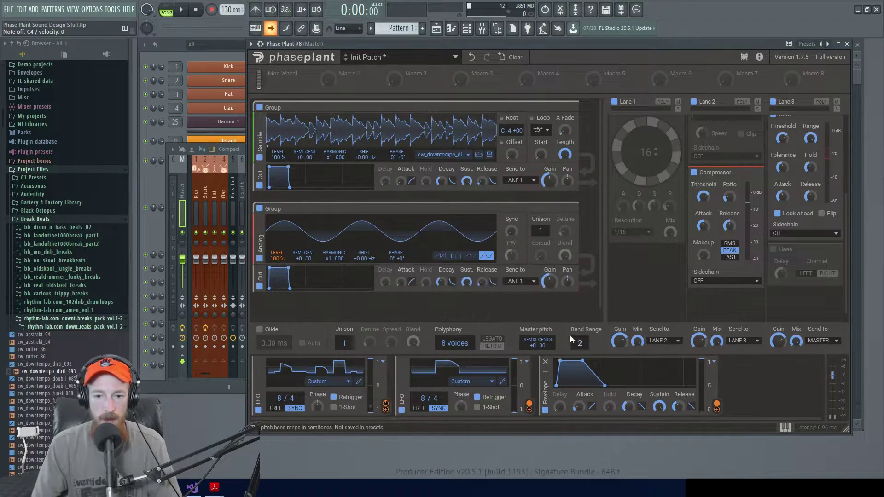
pyautogui.click(527, 282)
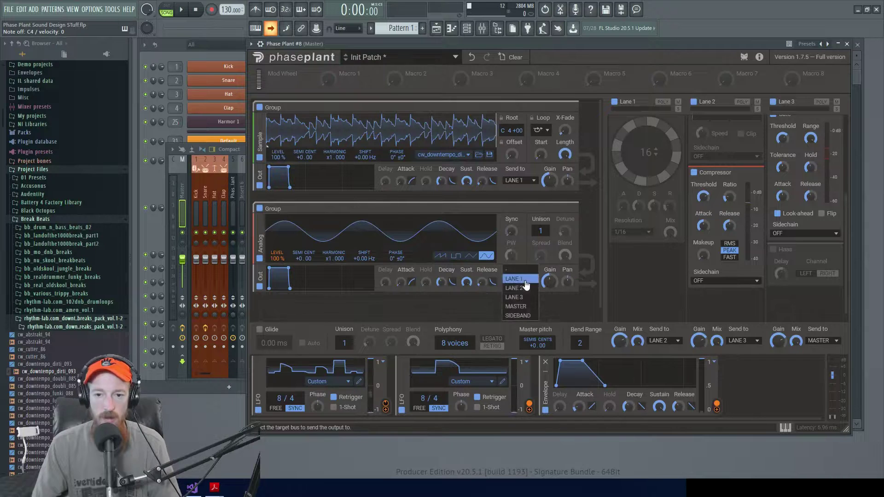
pyautogui.click(521, 315)
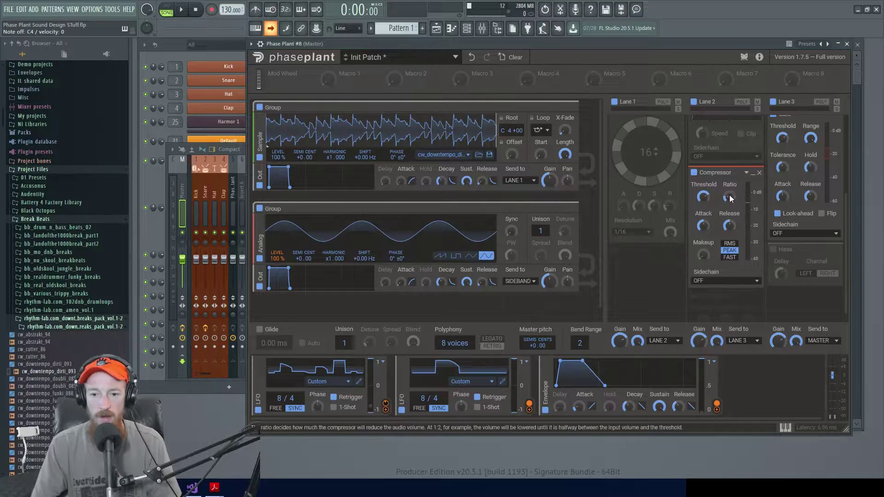
# - Remove the Envelope modulator and lower the sustain of the second group's output to its minimum
pyautogui.click(546, 363)
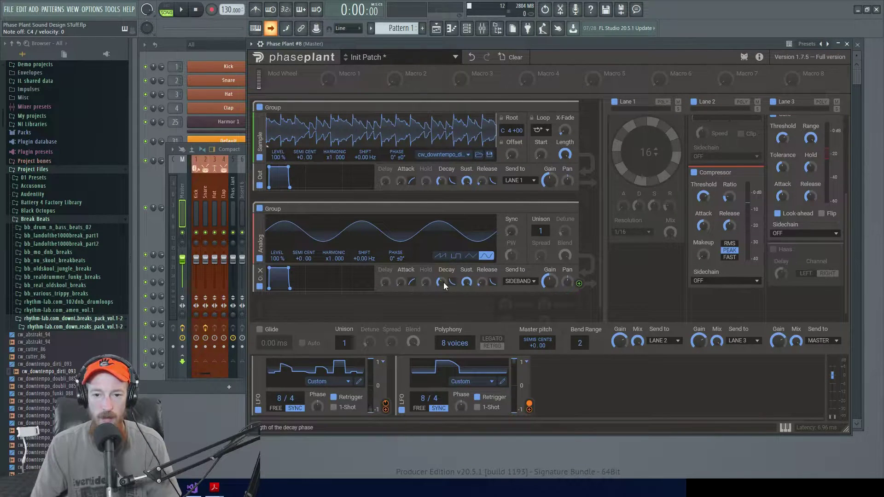
pyautogui.moveTo(466, 282); pyautogui.dragTo(467, 313)
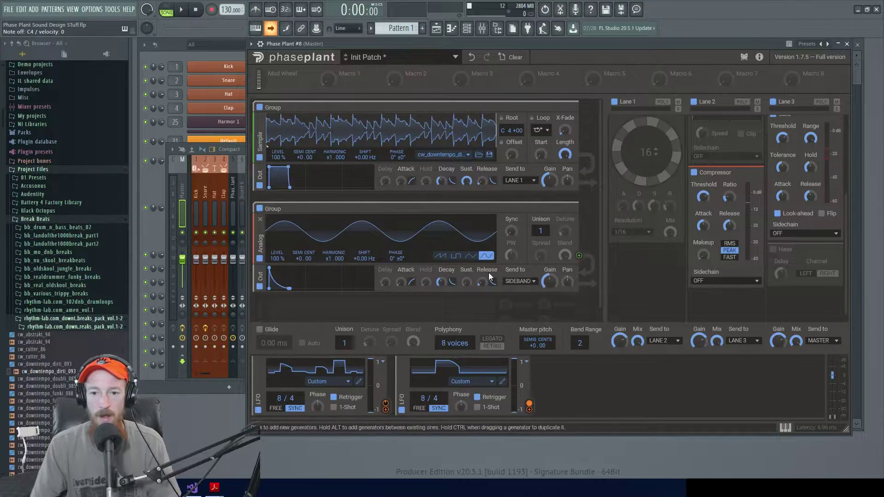
# - Sidechain the Lane 2 Compressor to the Sideband, lowering its threshold and attack and raising its ratio and release
pyautogui.click(712, 282)
pyautogui.click(711, 281)
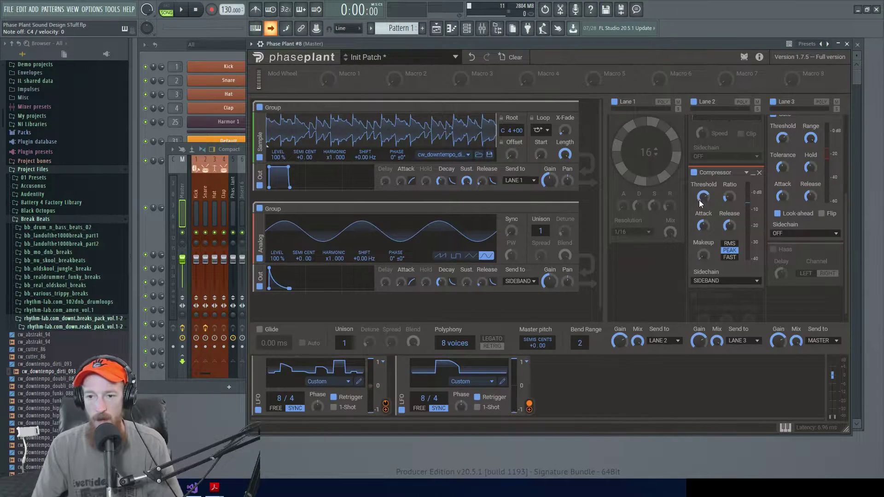
pyautogui.moveTo(706, 198); pyautogui.dragTo(705, 210)
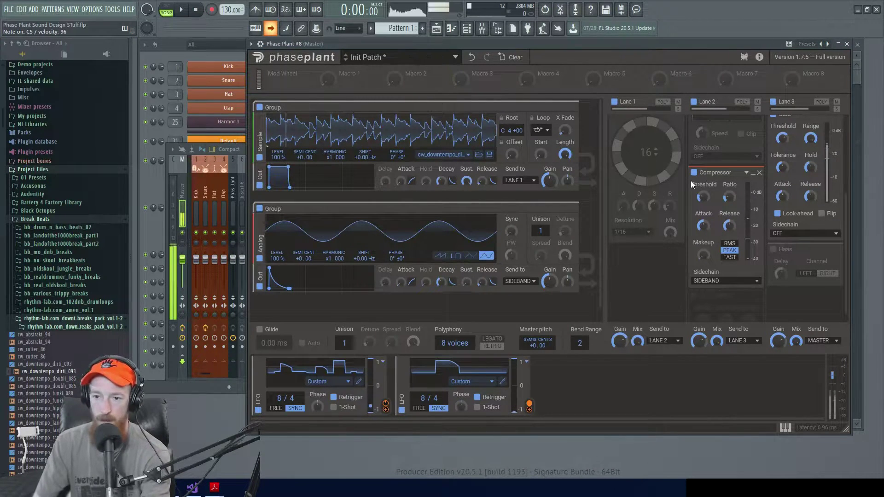
pyautogui.moveTo(708, 197); pyautogui.dragTo(730, 190)
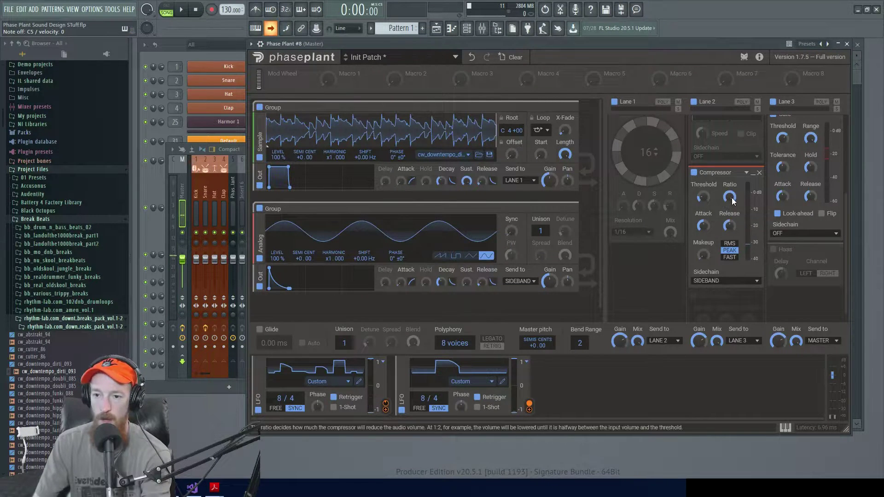
pyautogui.moveTo(702, 226); pyautogui.dragTo(730, 222)
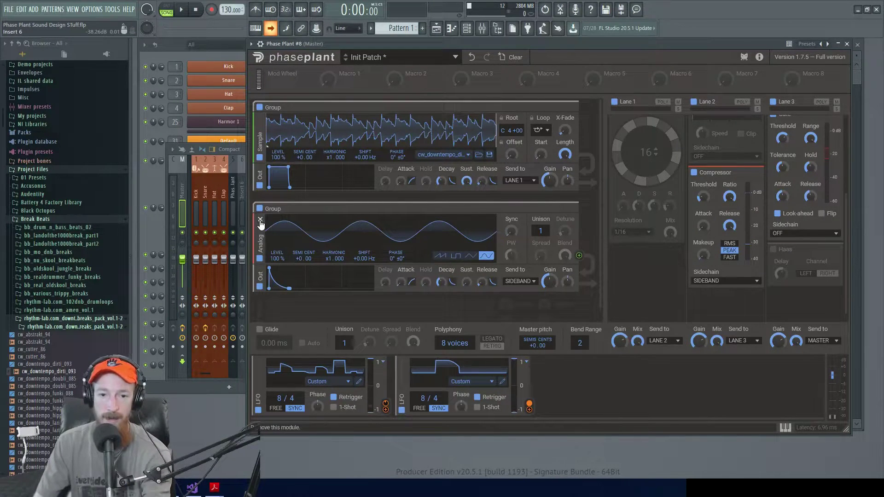
# - Delete the second group together with its Analog oscillator and Output module
pyautogui.click(260, 221)
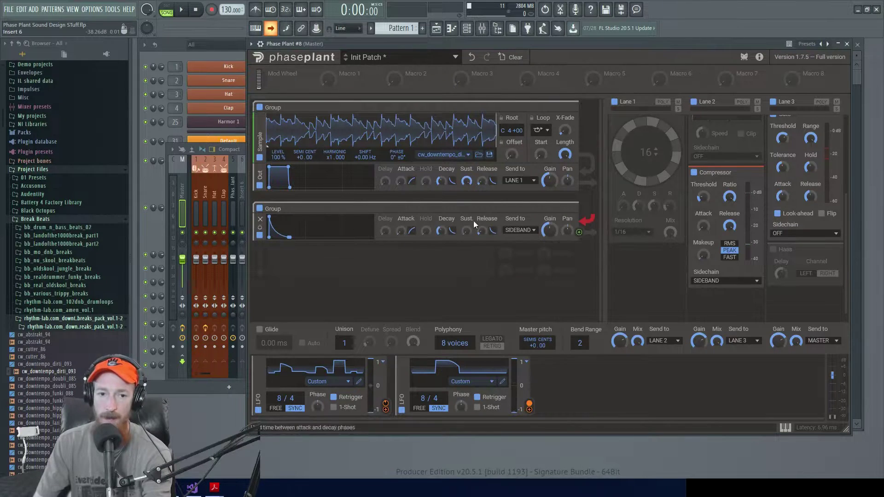
pyautogui.click(260, 221)
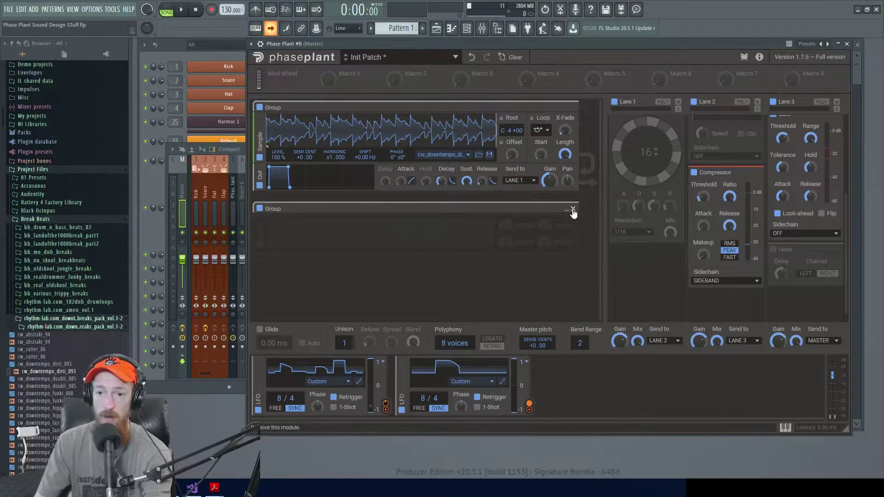
pyautogui.click(573, 211)
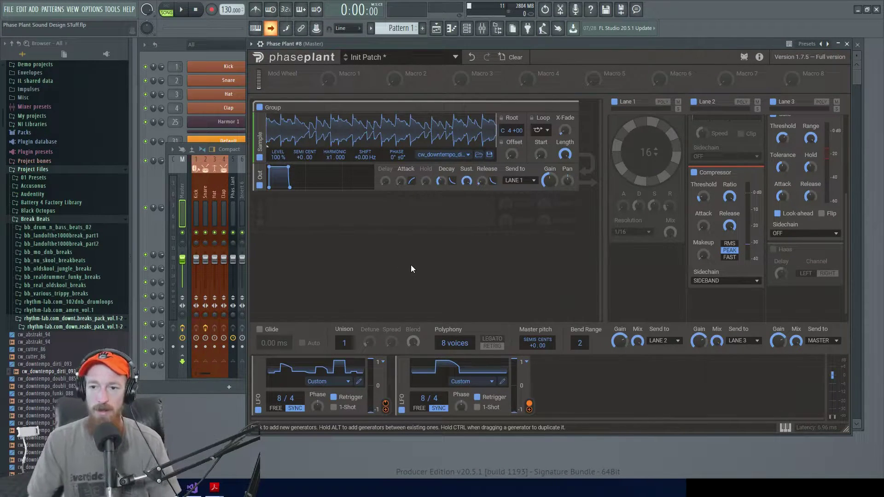
# - Remove the Compressor from Lane 2
pyautogui.scroll(3, 721, 240)
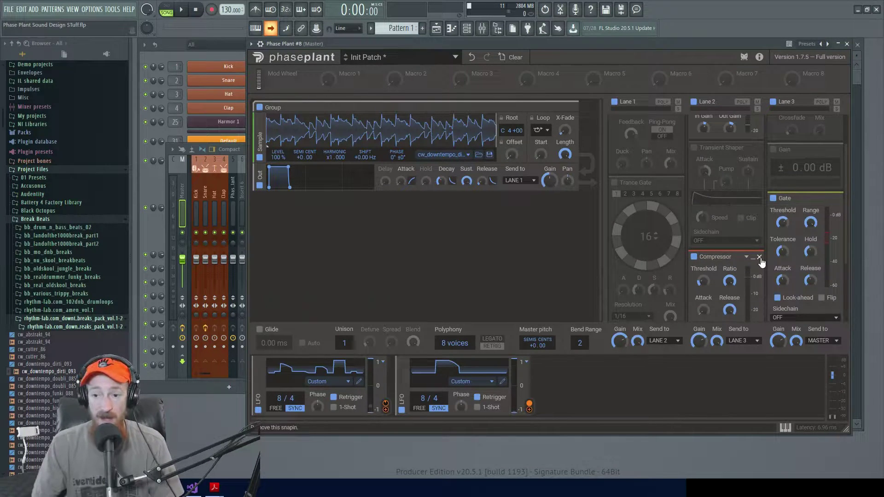
pyautogui.scroll(-1, 773, 240)
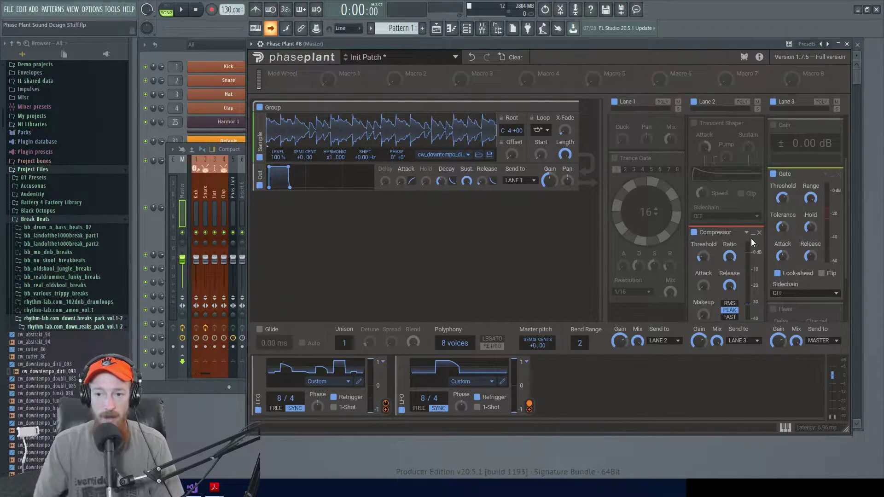
pyautogui.click(759, 233)
pyautogui.scroll(3, 748, 247)
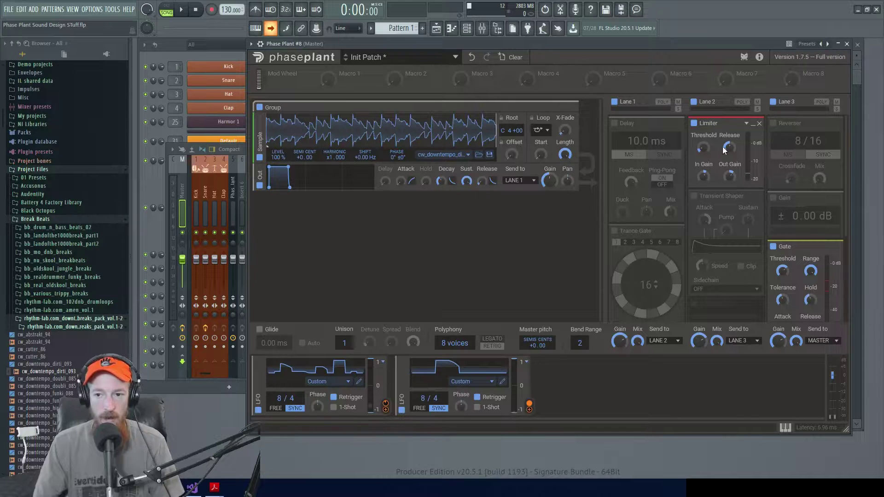
pyautogui.scroll(-2, 728, 180)
pyautogui.scroll(2, 753, 200)
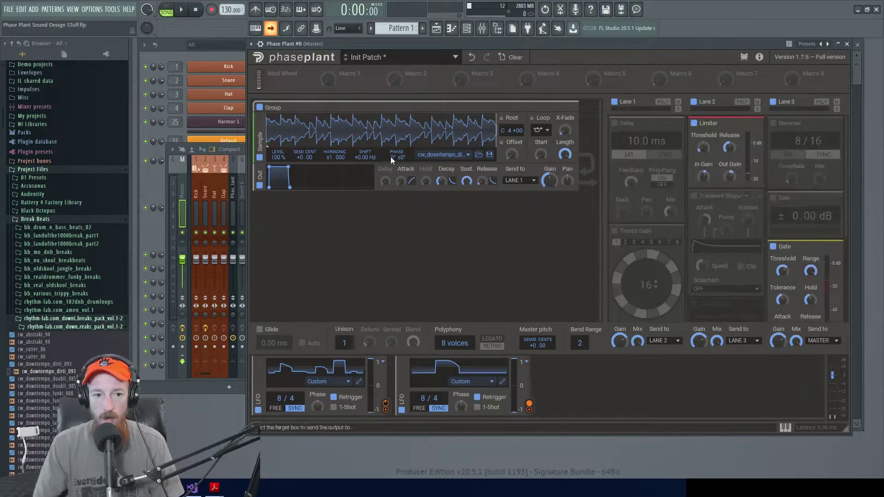
# - Open a new Phase Plant instance with the default Init Patch
pyautogui.click(212, 294)
pyautogui.click(238, 366)
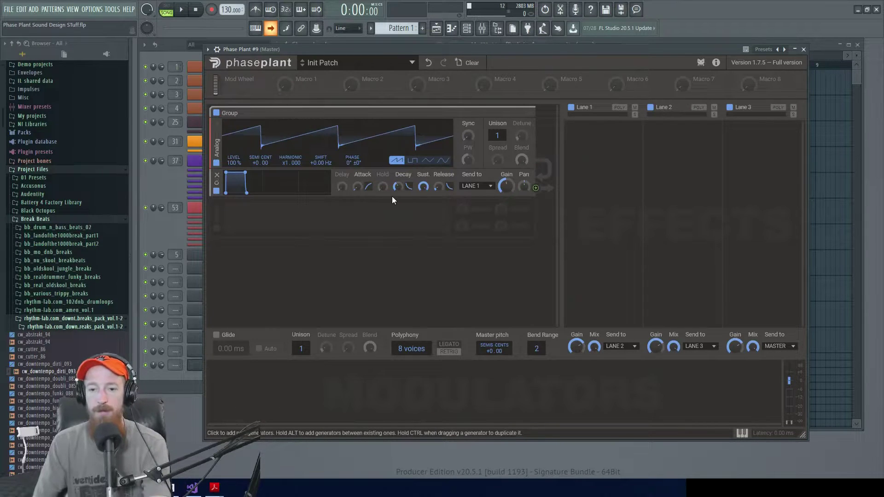
# - Add a Limiter to Lane 1, lowering its threshold and raising its output gain
pyautogui.click(616, 163)
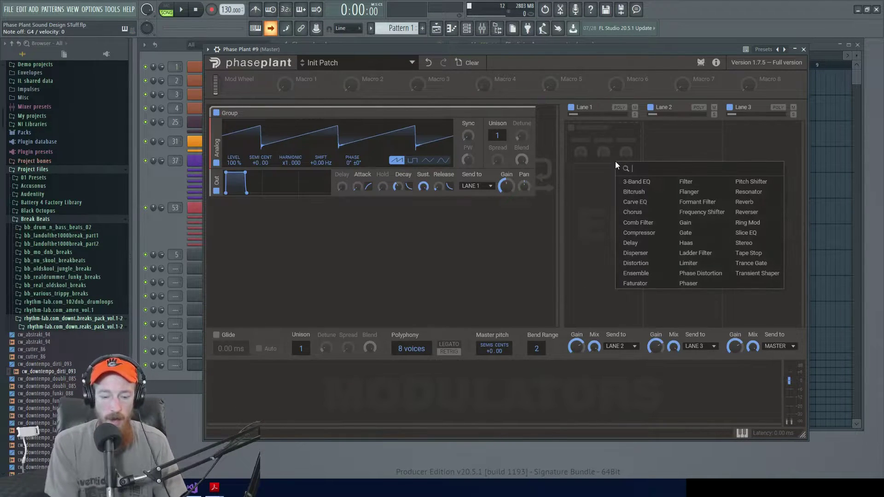
pyautogui.write('limt')
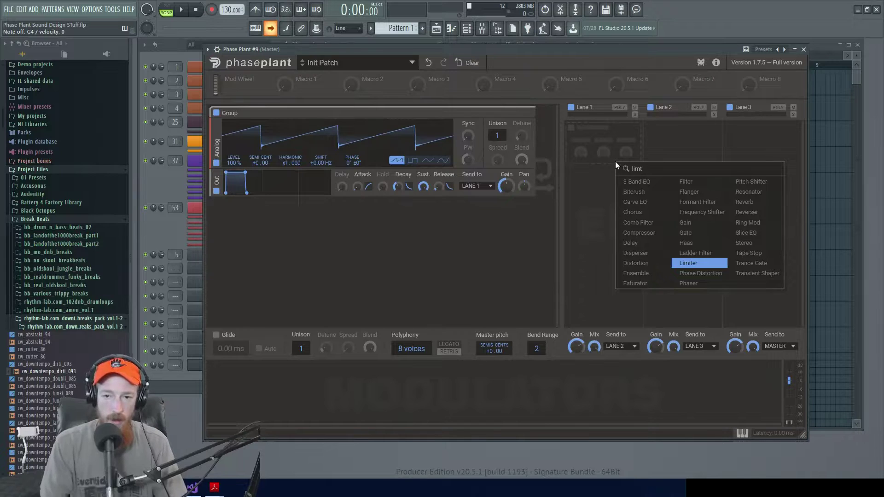
pyautogui.press('Return')
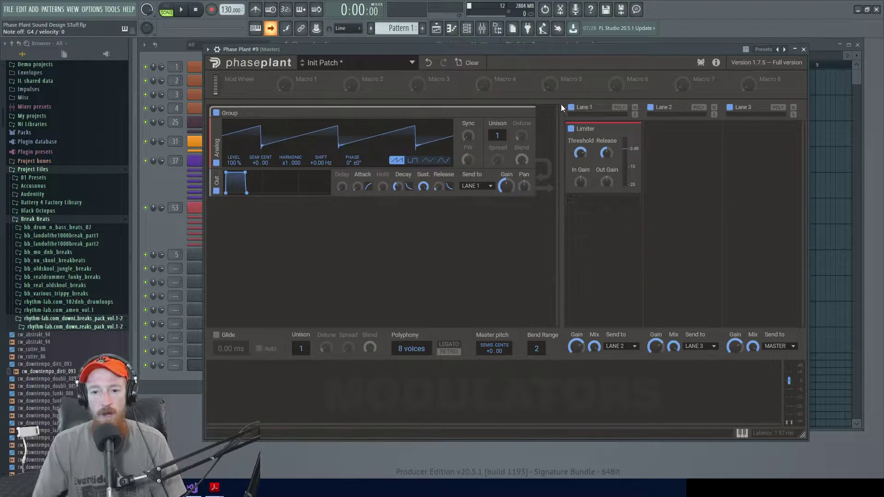
pyautogui.moveTo(582, 153); pyautogui.dragTo(581, 157)
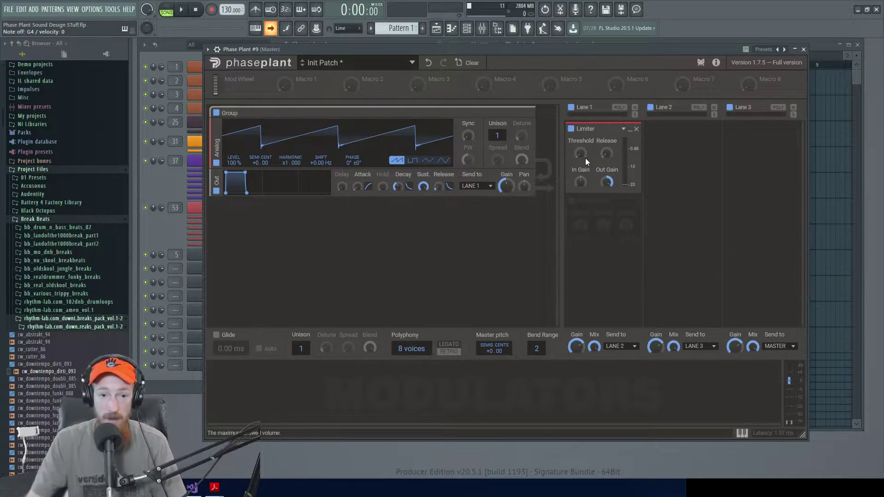
# - Inspect the Limiter and Compressor loaded on mixer Insert 17, and return to the Phase Plant #9 window
pyautogui.click(482, 28)
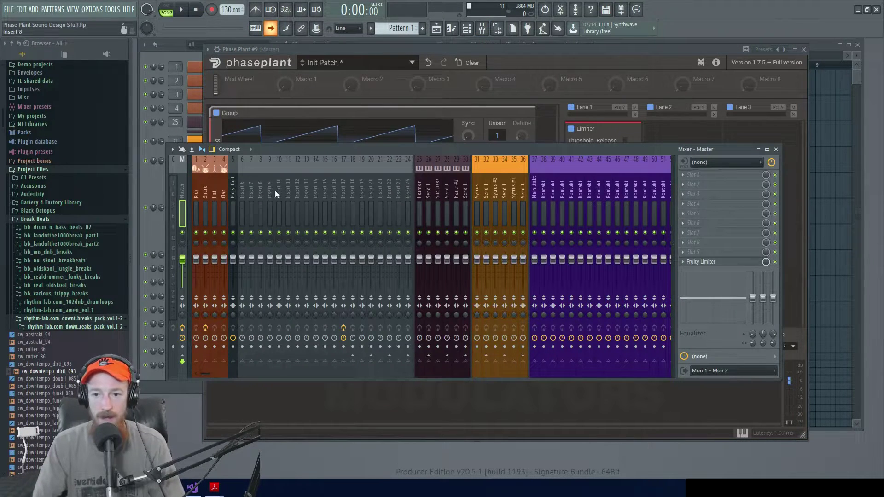
pyautogui.click(328, 191)
pyautogui.click(344, 192)
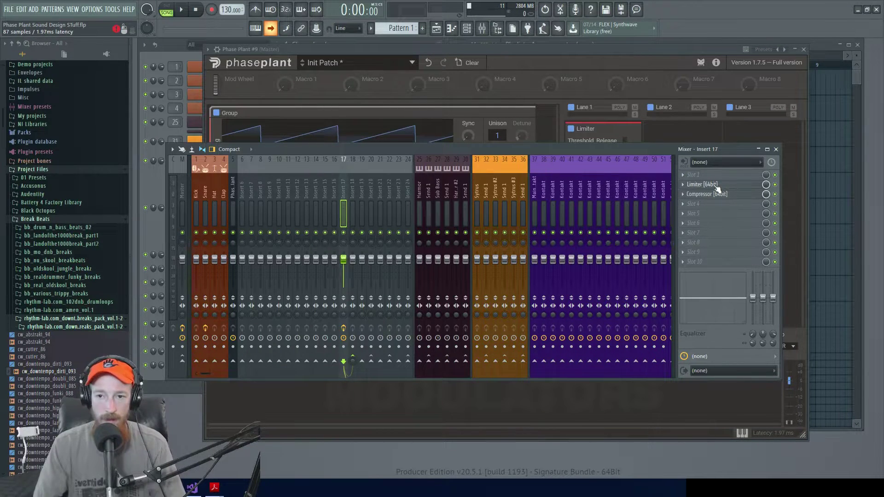
pyautogui.click(662, 64)
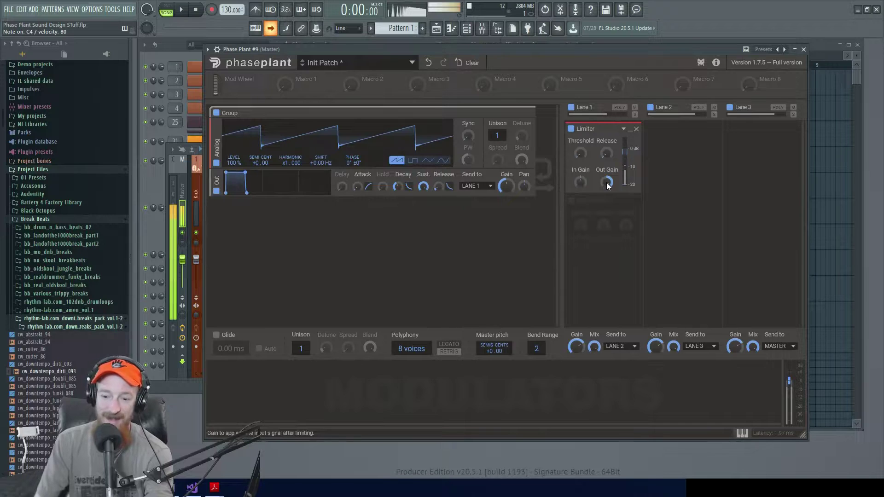
# - Adjust the release, output gain and threshold of the Limiter in Lane 1 while playing notes
pyautogui.moveTo(607, 185); pyautogui.dragTo(607, 182)
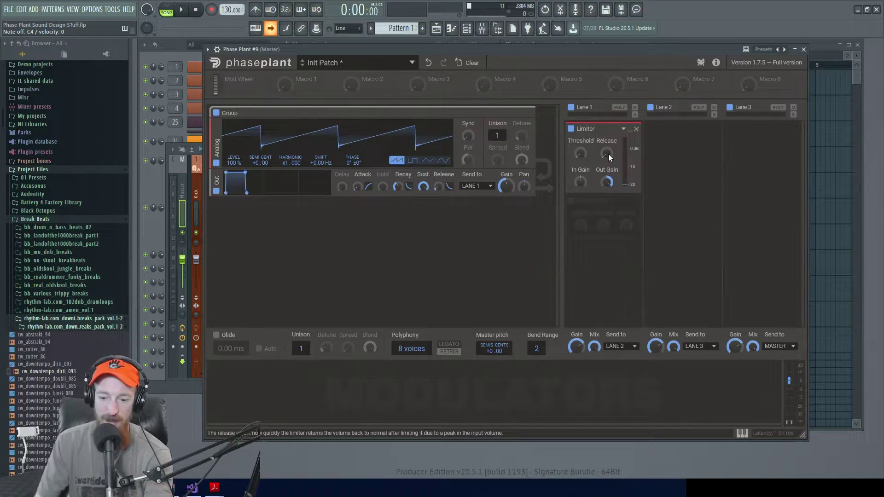
pyautogui.moveTo(609, 154); pyautogui.dragTo(609, 154)
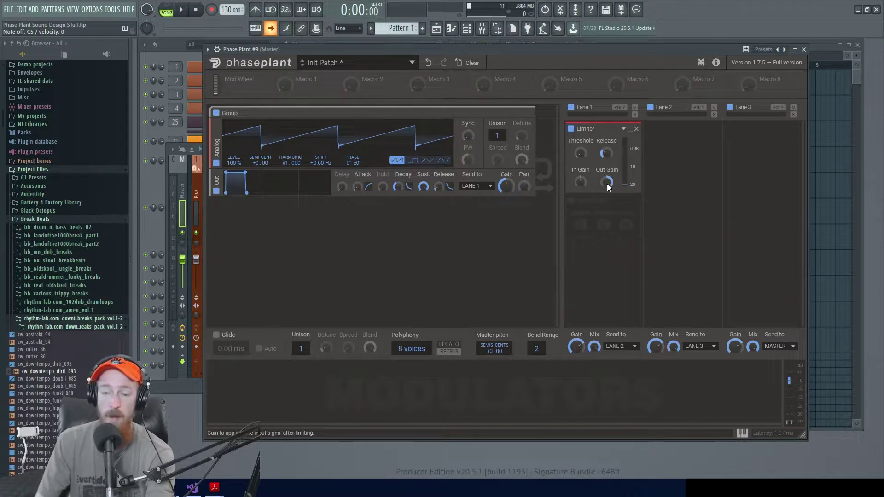
pyautogui.moveTo(607, 184); pyautogui.dragTo(575, 170)
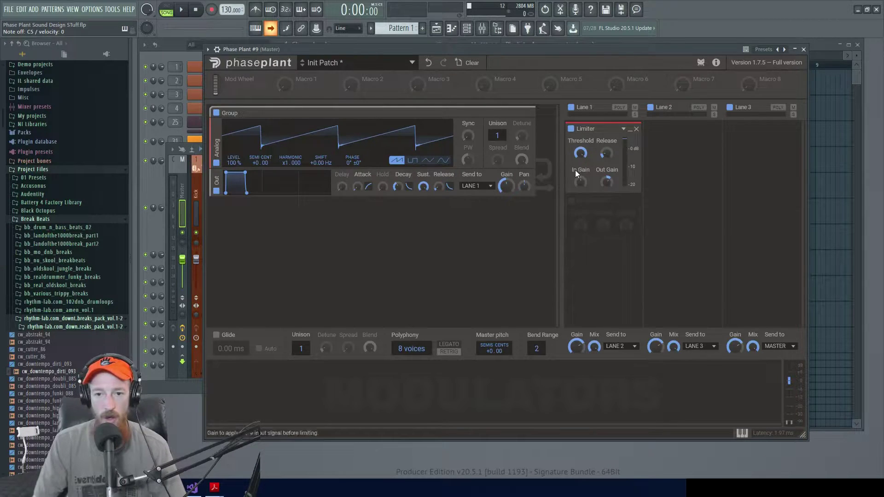
# - Replace the Limiter in Lane 1 with a Comb Filter
pyautogui.click(637, 129)
pyautogui.click(602, 142)
pyautogui.write('comb')
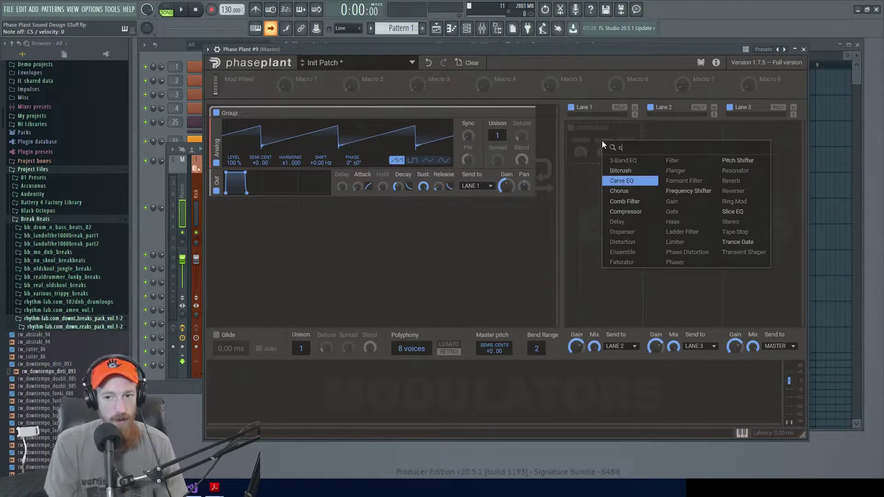
pyautogui.press('Return')
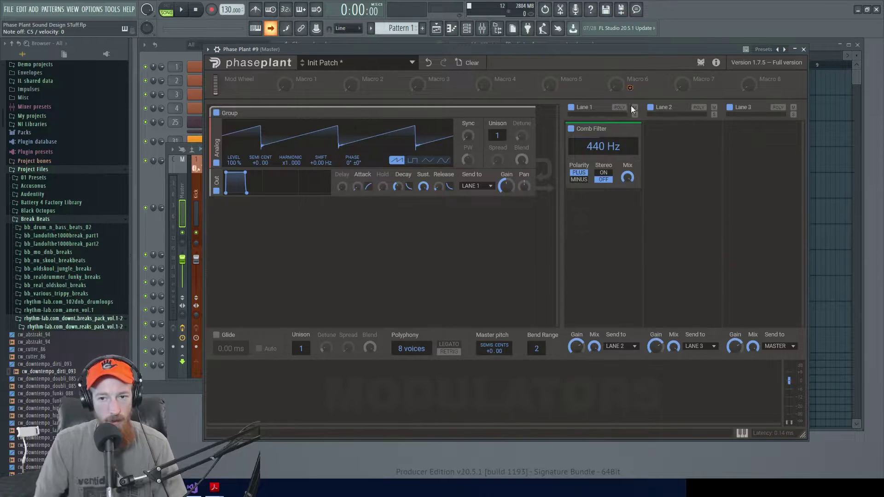
# - Remove the Comb Filter from Lane 1 and add a Compressor in its place
pyautogui.click(636, 129)
pyautogui.click(621, 136)
pyautogui.write('comp')
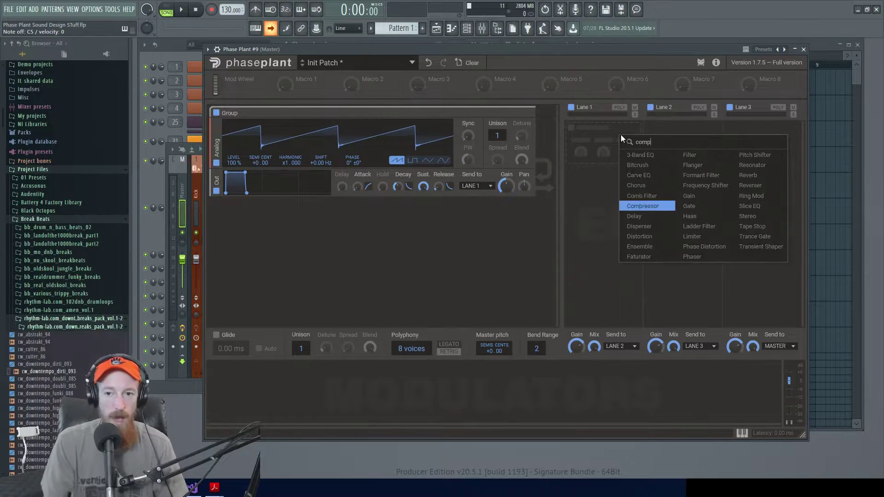
pyautogui.press('Return')
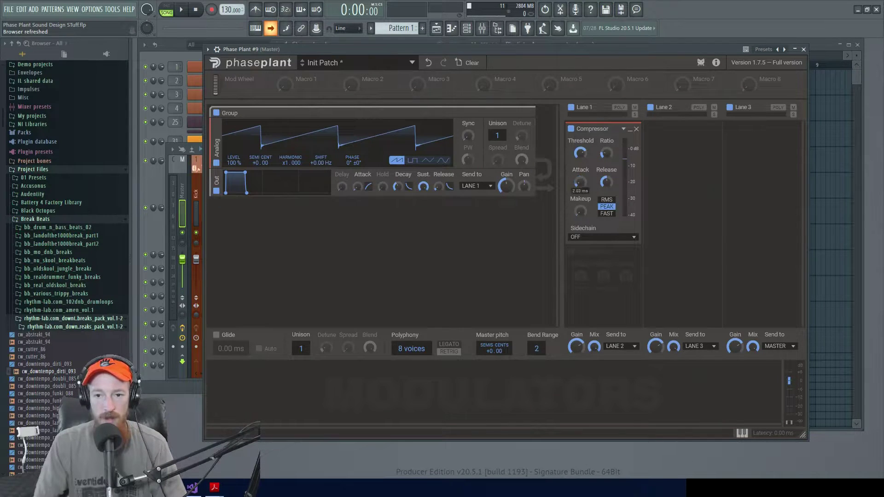
# - Raise the Compressor's ratio, lower its threshold and increase its makeup gain
pyautogui.moveTo(606, 153); pyautogui.dragTo(606, 133)
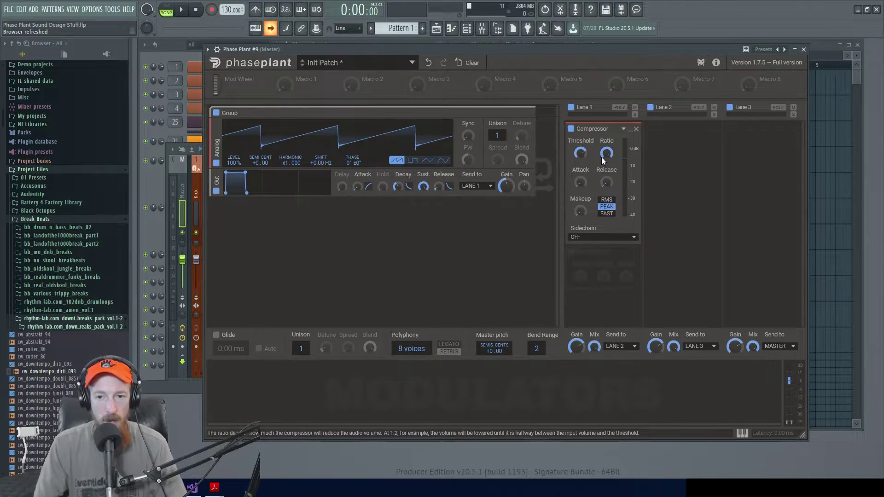
pyautogui.moveTo(582, 156); pyautogui.dragTo(581, 169)
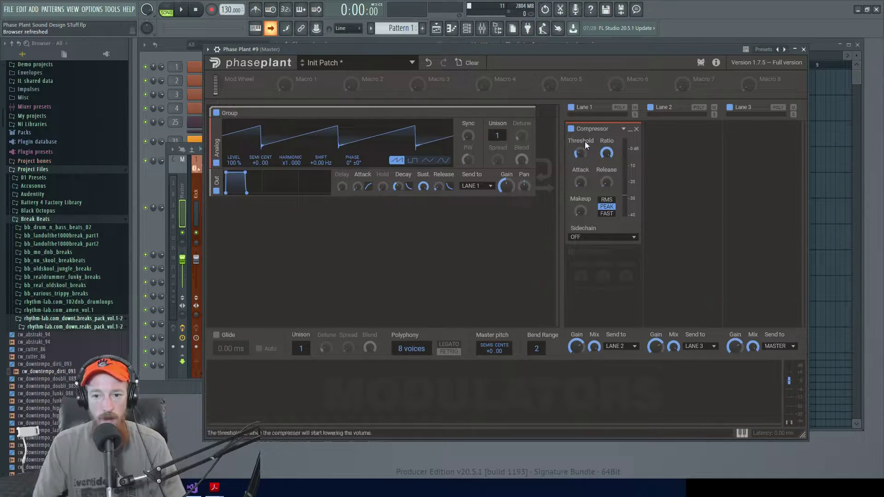
pyautogui.moveTo(580, 212); pyautogui.dragTo(579, 201)
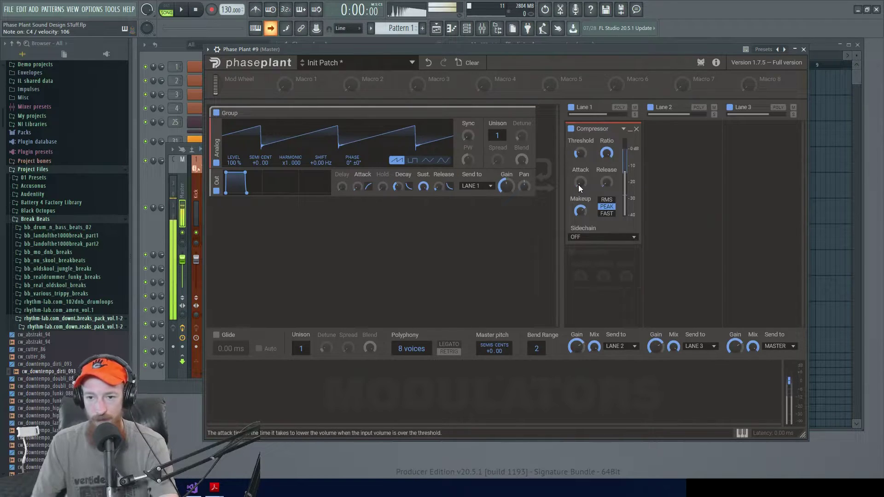
pyautogui.moveTo(582, 155)
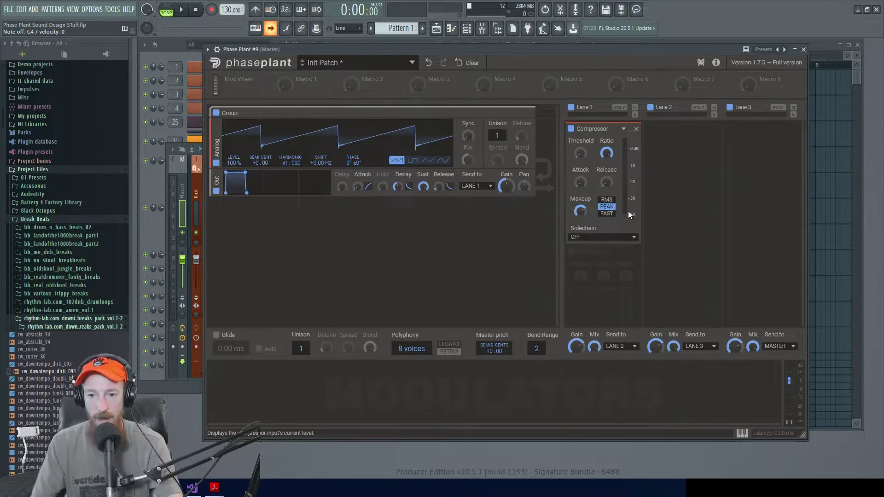
# - Compare the Compressor's RMS, Peak and Fast detection modes, ending on Fast
pyautogui.click(608, 214)
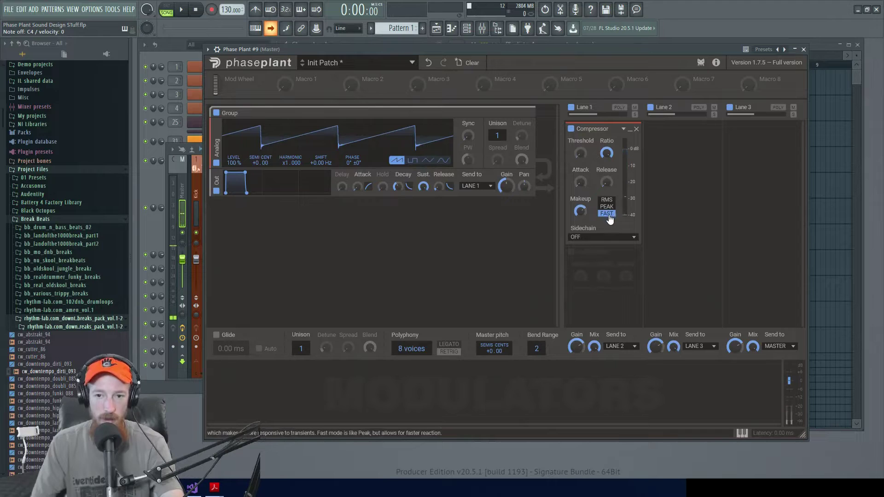
pyautogui.click(607, 200)
pyautogui.click(606, 207)
pyautogui.click(610, 215)
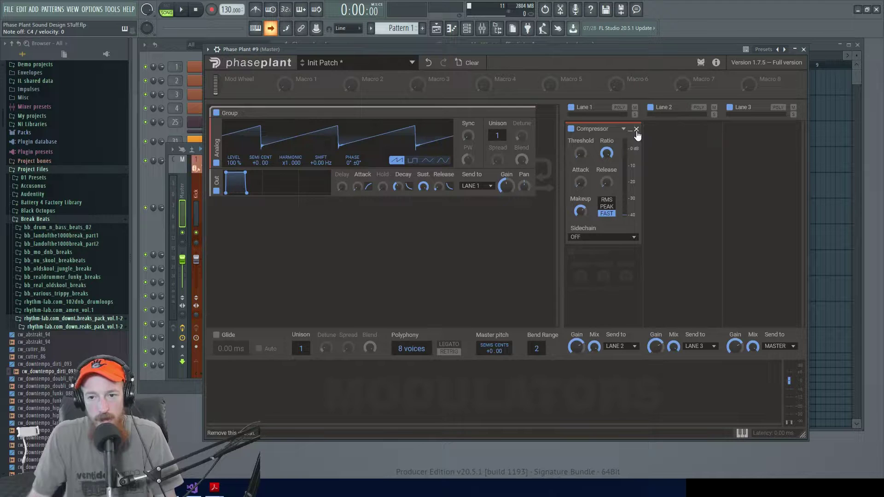
# - Remove the Compressor from Lane 1
pyautogui.click(657, 138)
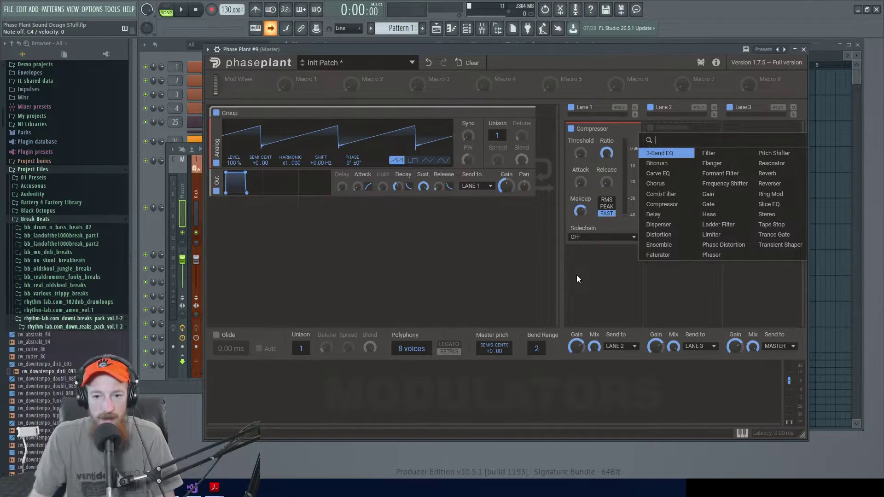
pyautogui.click(577, 275)
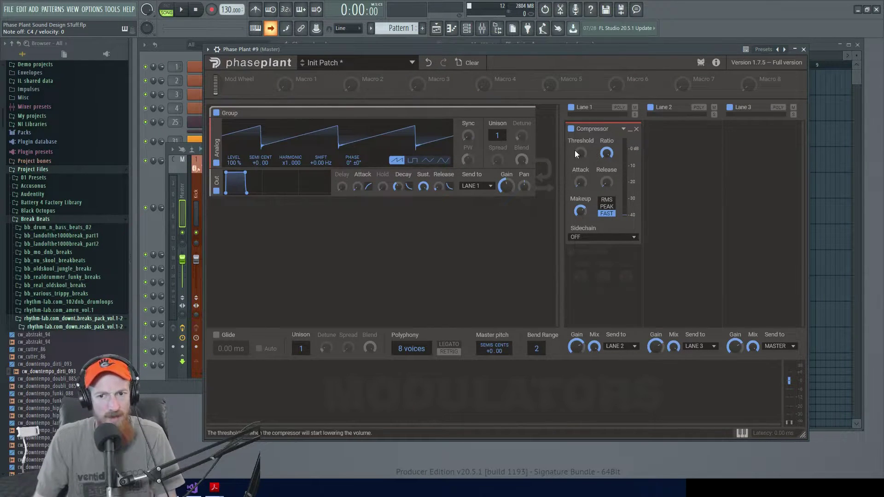
pyautogui.click(636, 129)
# - Open the Phase Plant #8 instance that holds the Gate in Lane 3
pyautogui.press('F6')
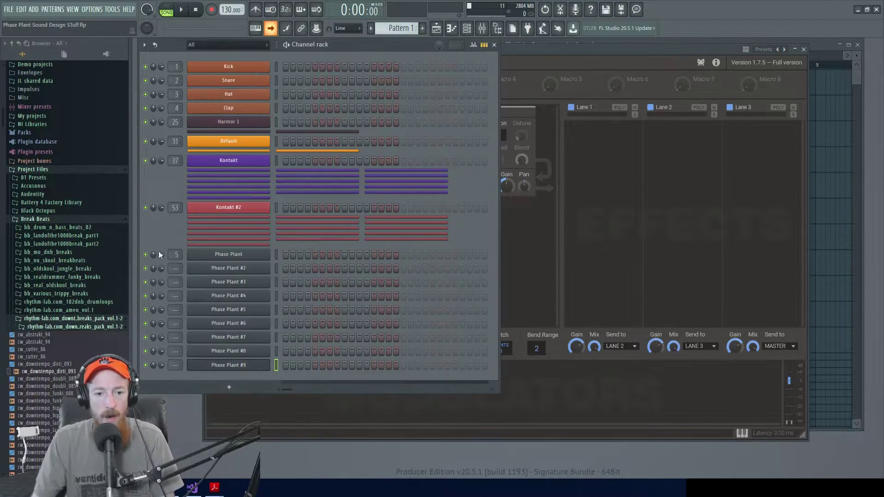
pyautogui.click(245, 352)
pyautogui.moveTo(845, 191); pyautogui.dragTo(841, 218)
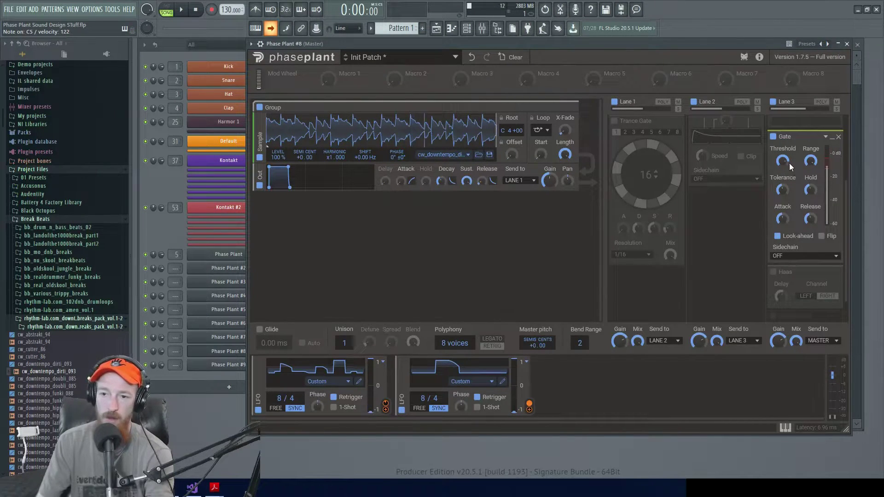
# - Vary the range of the Gate in Lane 3, trying about 5.57 dB
pyautogui.moveTo(783, 161)
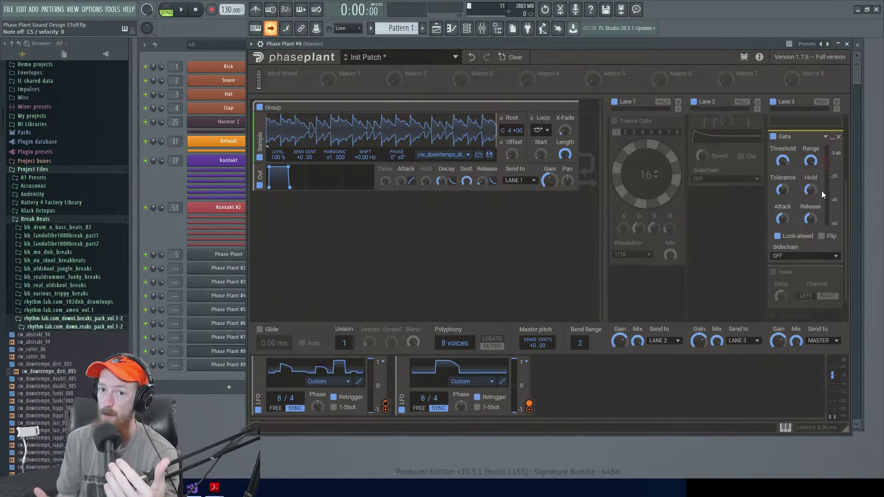
pyautogui.click(811, 161)
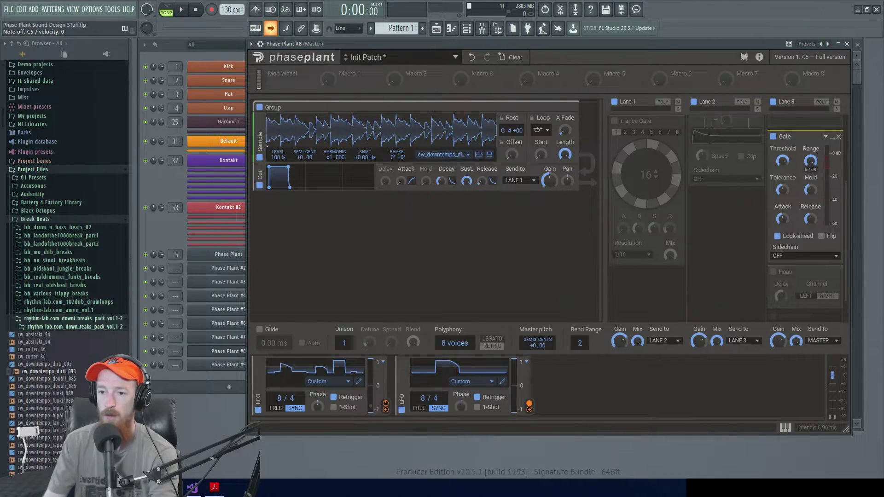
pyautogui.moveTo(810, 161); pyautogui.dragTo(812, 175)
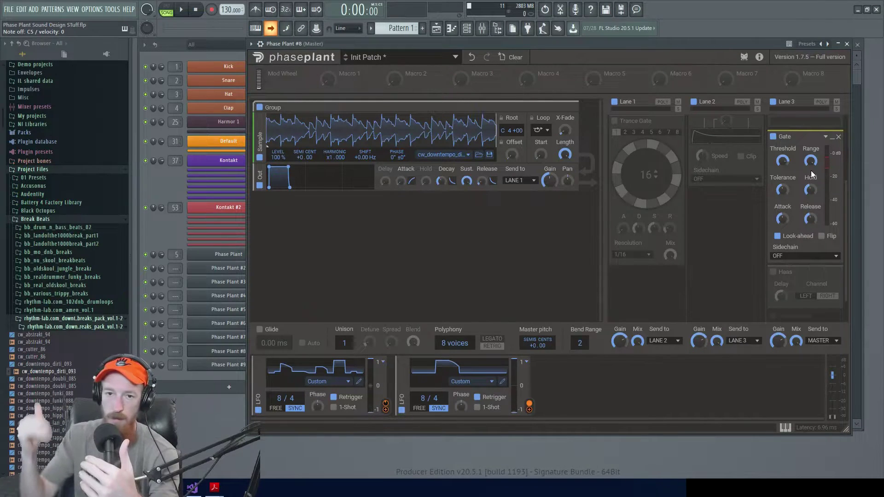
pyautogui.click(811, 171)
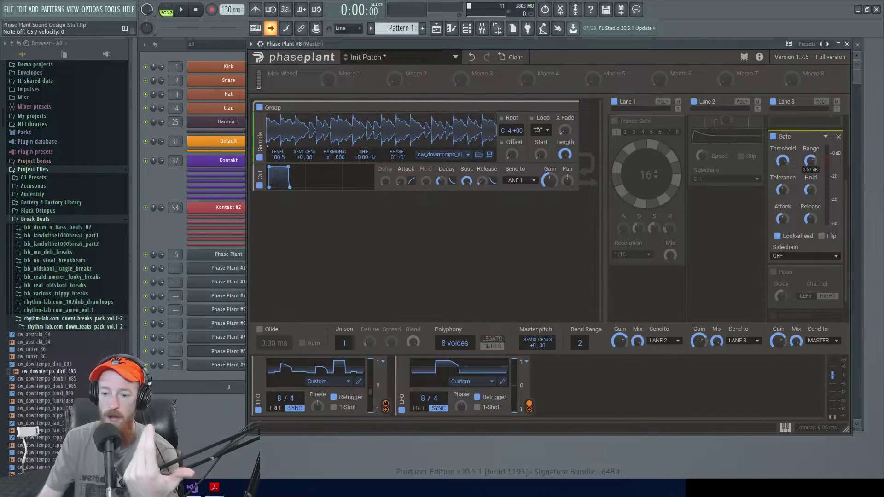
pyautogui.moveTo(811, 161); pyautogui.dragTo(812, 160)
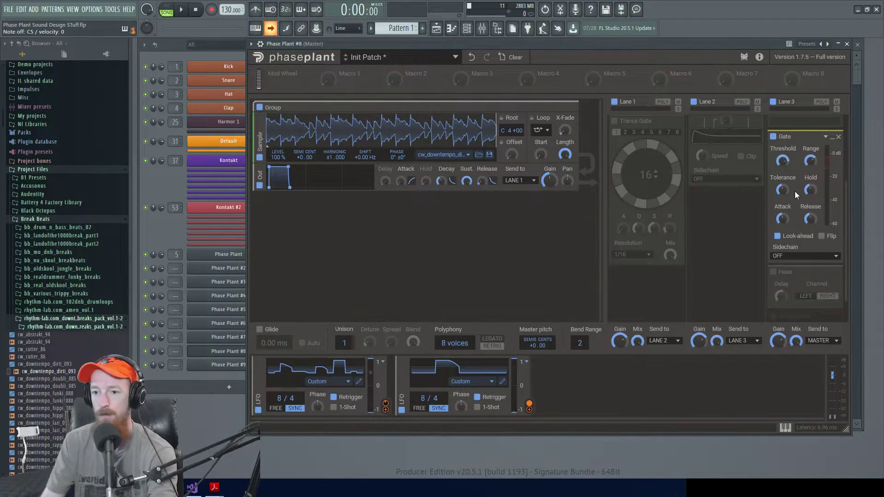
# - Vary the Gate's threshold while playing the sample, trying about -4.84 dB and -9.71 dB
pyautogui.moveTo(783, 161); pyautogui.dragTo(783, 167)
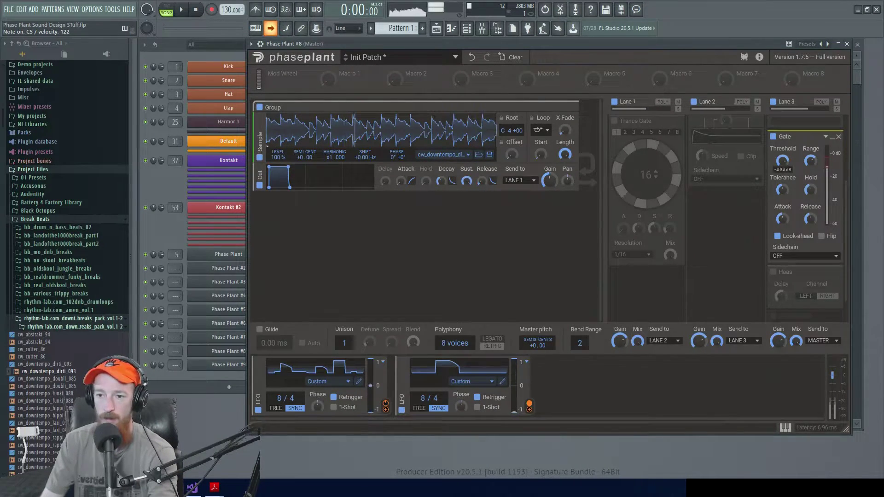
pyautogui.moveTo(783, 162); pyautogui.dragTo(784, 161)
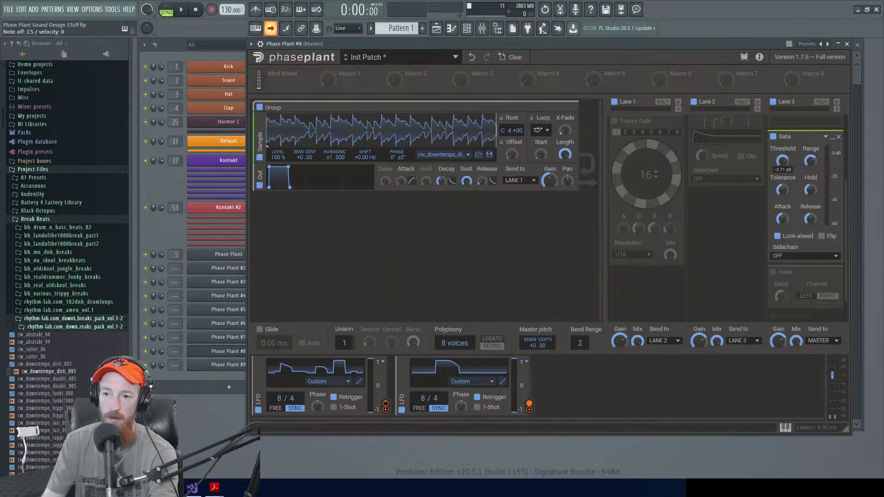
pyautogui.moveTo(783, 162); pyautogui.dragTo(783, 164)
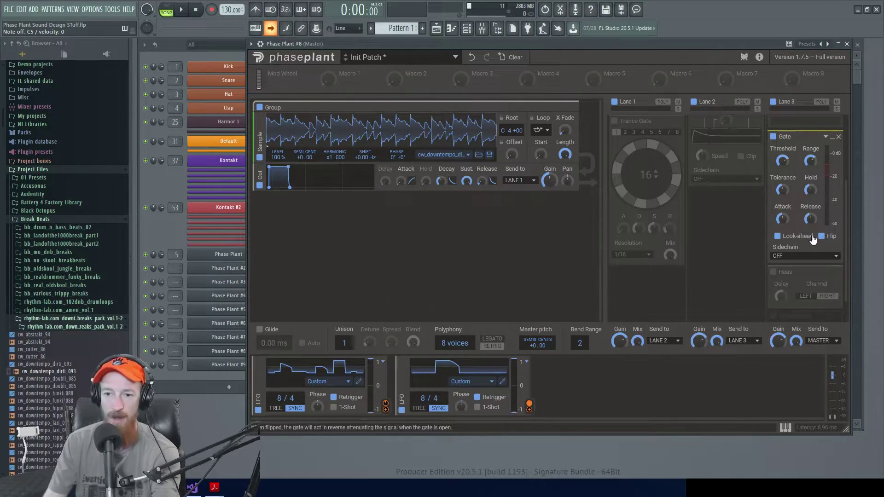
# - Enable Flip on the Gate and adjust its tolerance and threshold
pyautogui.click(738, 222)
pyautogui.click(734, 208)
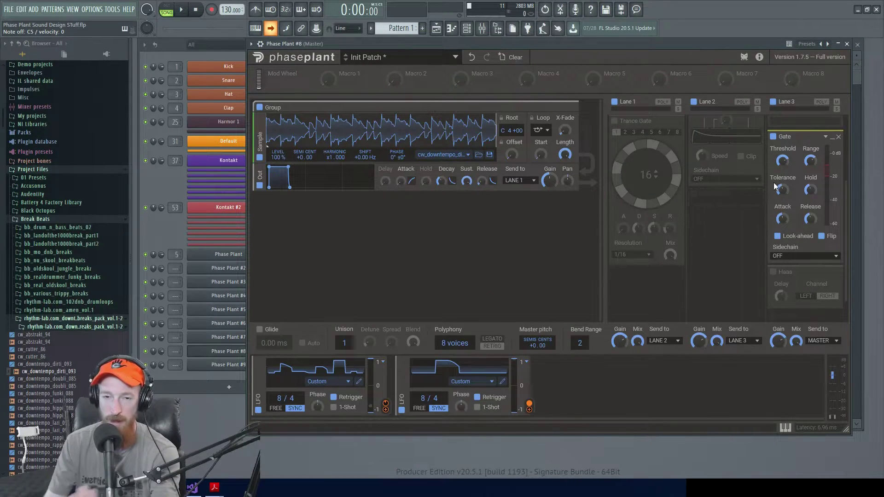
pyautogui.click(829, 236)
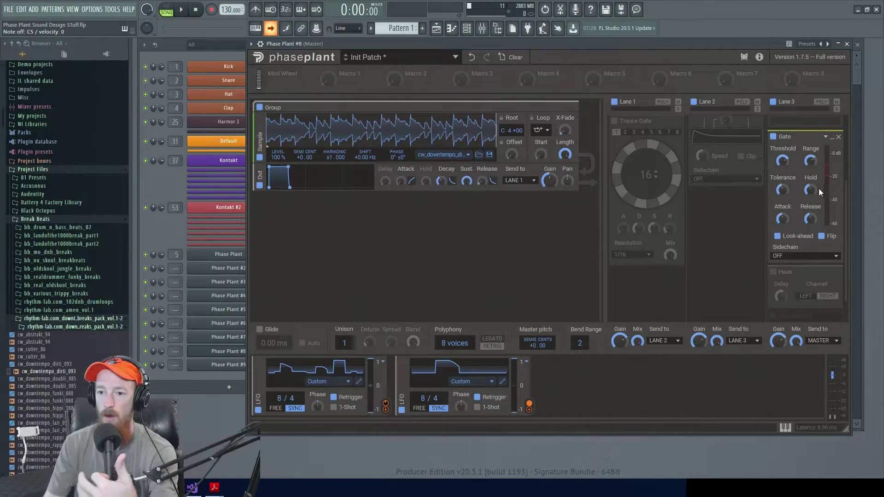
pyautogui.moveTo(784, 193); pyautogui.dragTo(785, 197)
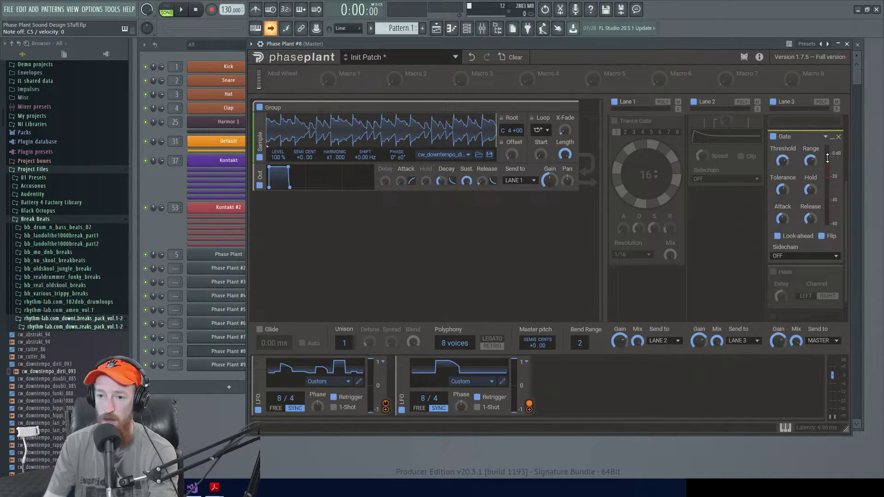
pyautogui.moveTo(783, 160); pyautogui.dragTo(782, 161)
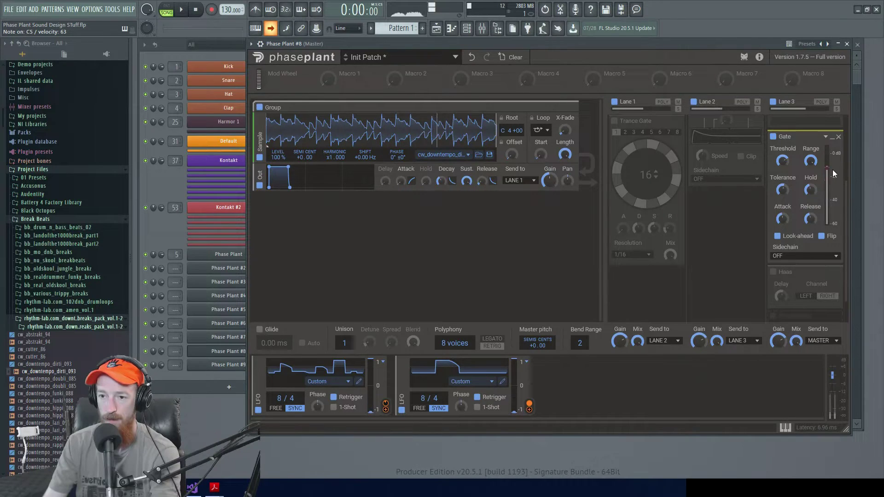
# - Turn off Flip on the Gate and adjust its threshold to about -15.21 dB while playing the sample
pyautogui.moveTo(783, 162)
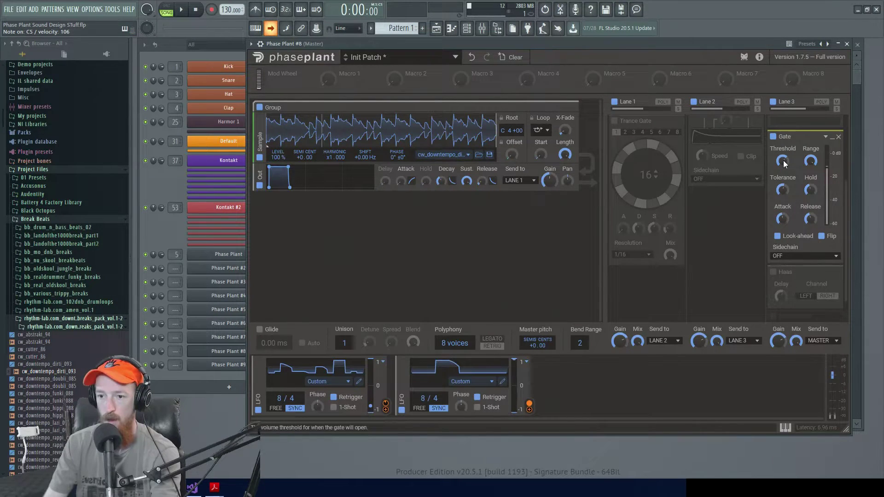
pyautogui.click(822, 236)
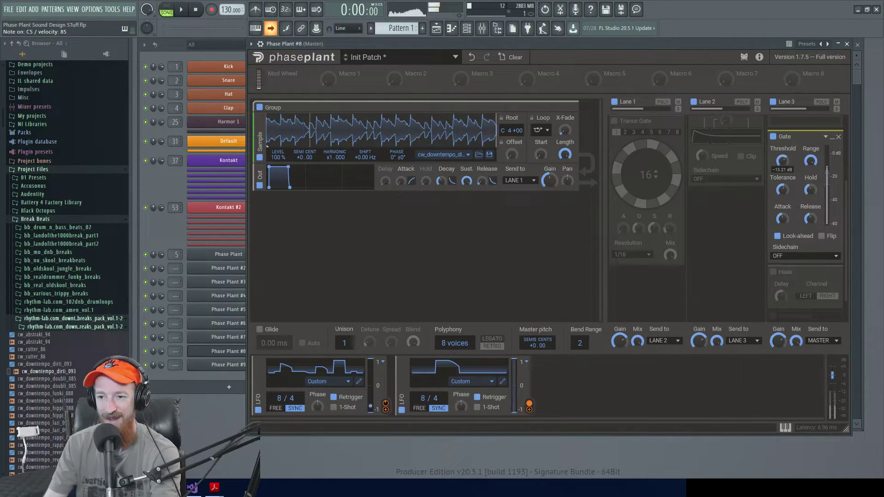
pyautogui.moveTo(783, 161); pyautogui.dragTo(783, 161)
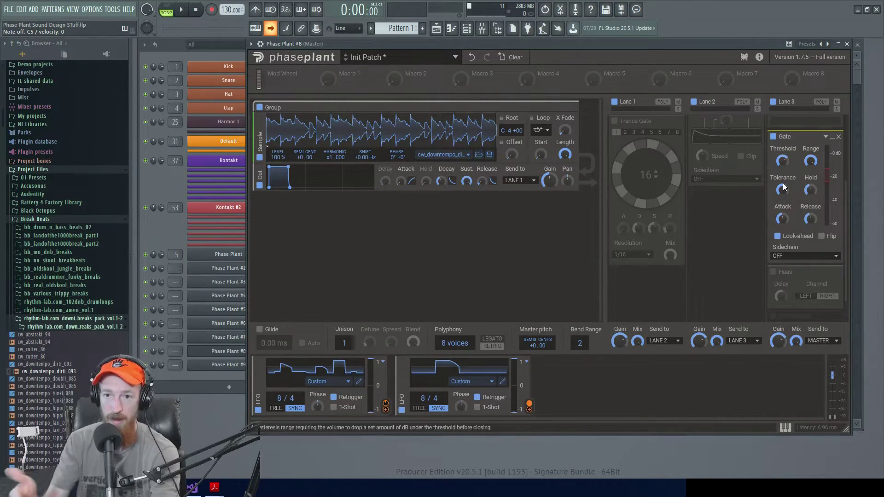
# - Lower the tolerance of the Gate in Lane 3 to its minimum
pyautogui.moveTo(783, 189); pyautogui.dragTo(785, 192)
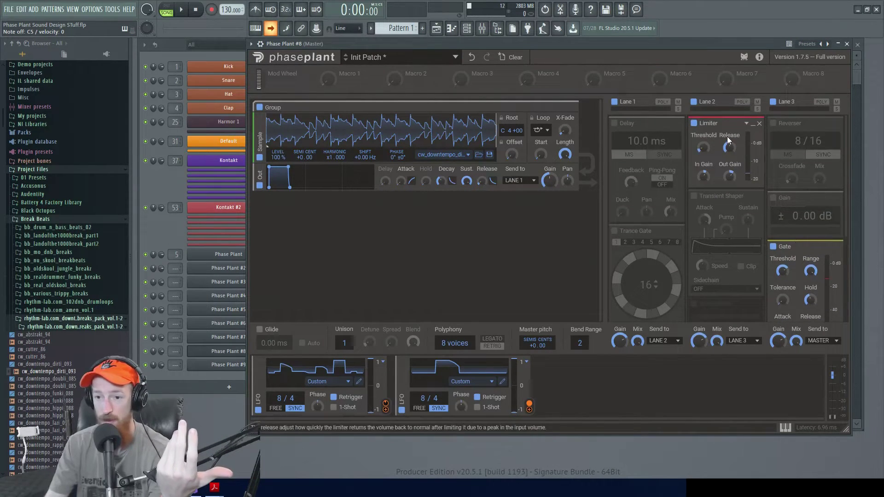
pyautogui.scroll(-1, 804, 211)
pyautogui.click(817, 245)
pyautogui.click(833, 238)
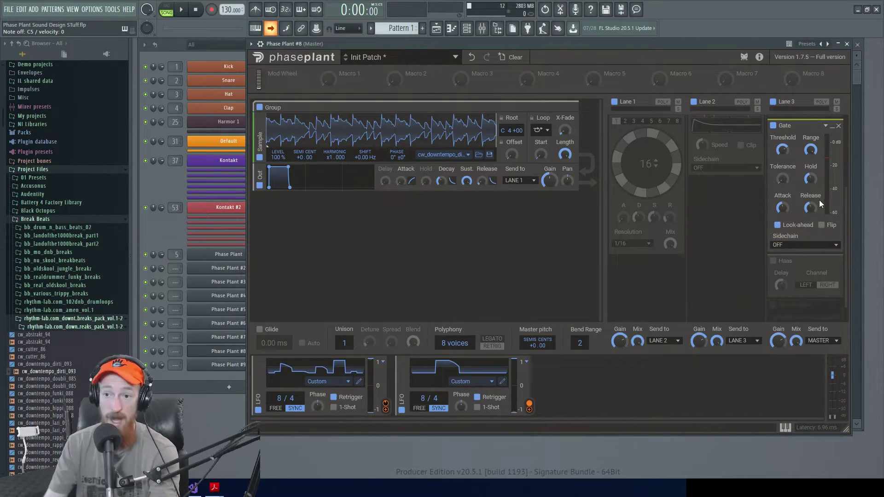
pyautogui.scroll(10, 817, 182)
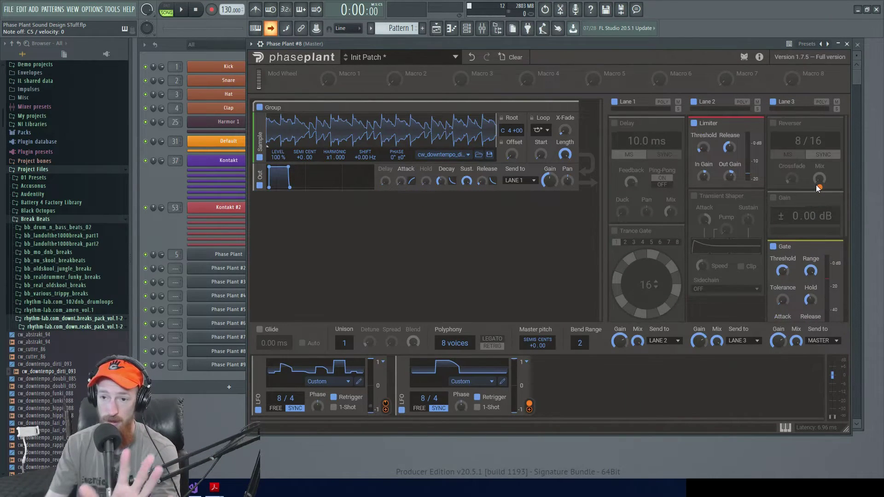
pyautogui.scroll(-12, 740, 166)
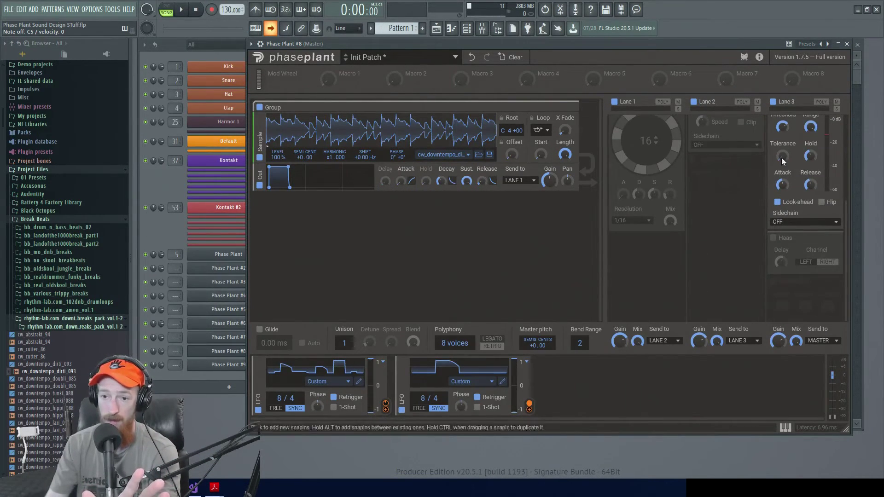
pyautogui.scroll(6, 796, 176)
pyautogui.scroll(6, 795, 179)
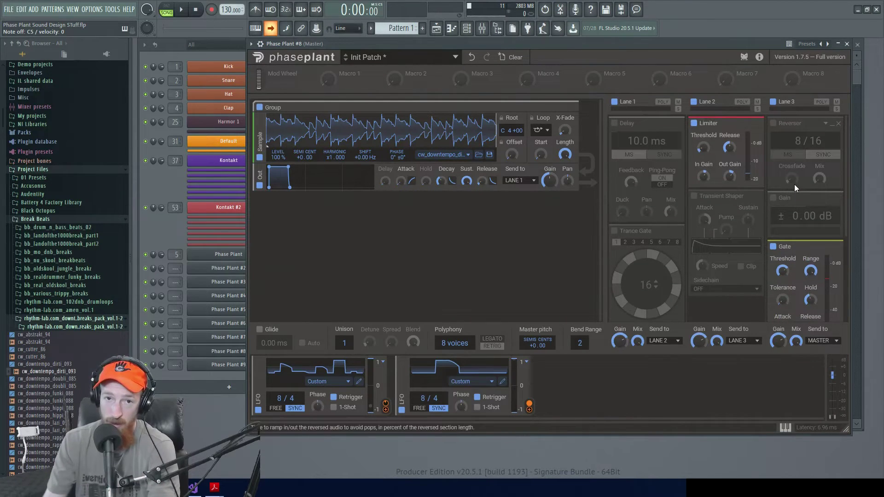
pyautogui.scroll(-8, 795, 185)
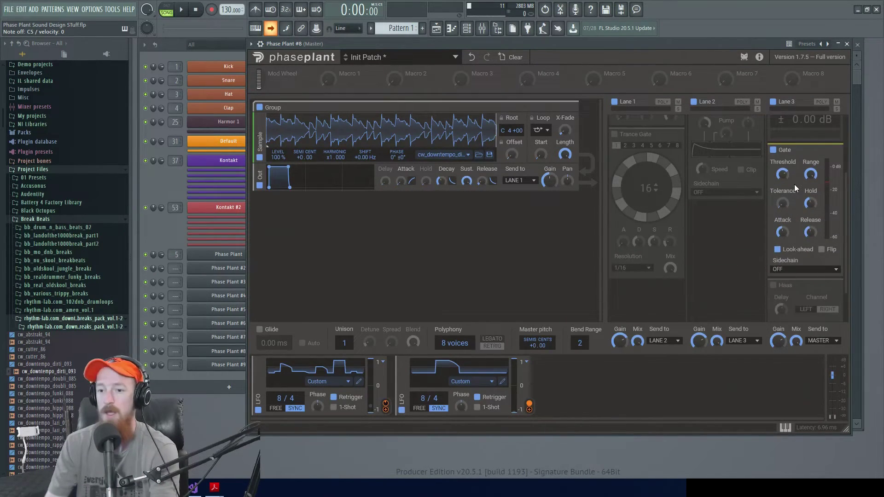